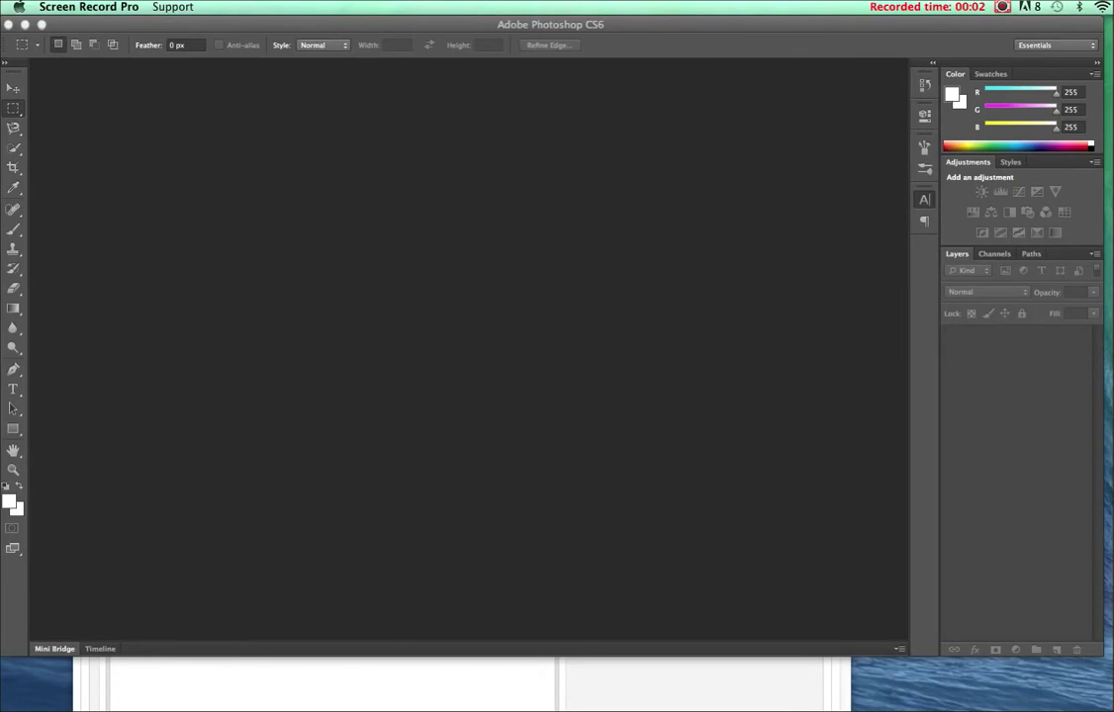
# Activate the Photoshop window and open its File menu to start a new document.
pyautogui.click(444, 206)
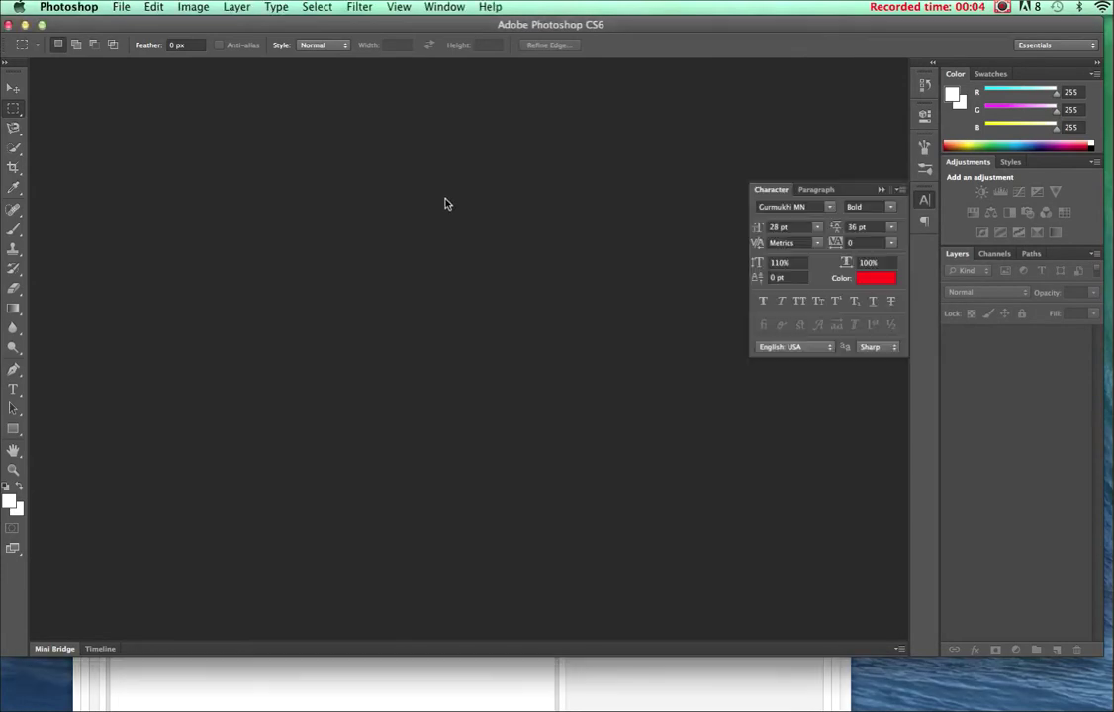
pyautogui.click(123, 10)
# Create a new white 800 × 600 px, 72 ppi RGB document named 'EAST Final'.
pyautogui.click(116, 24)
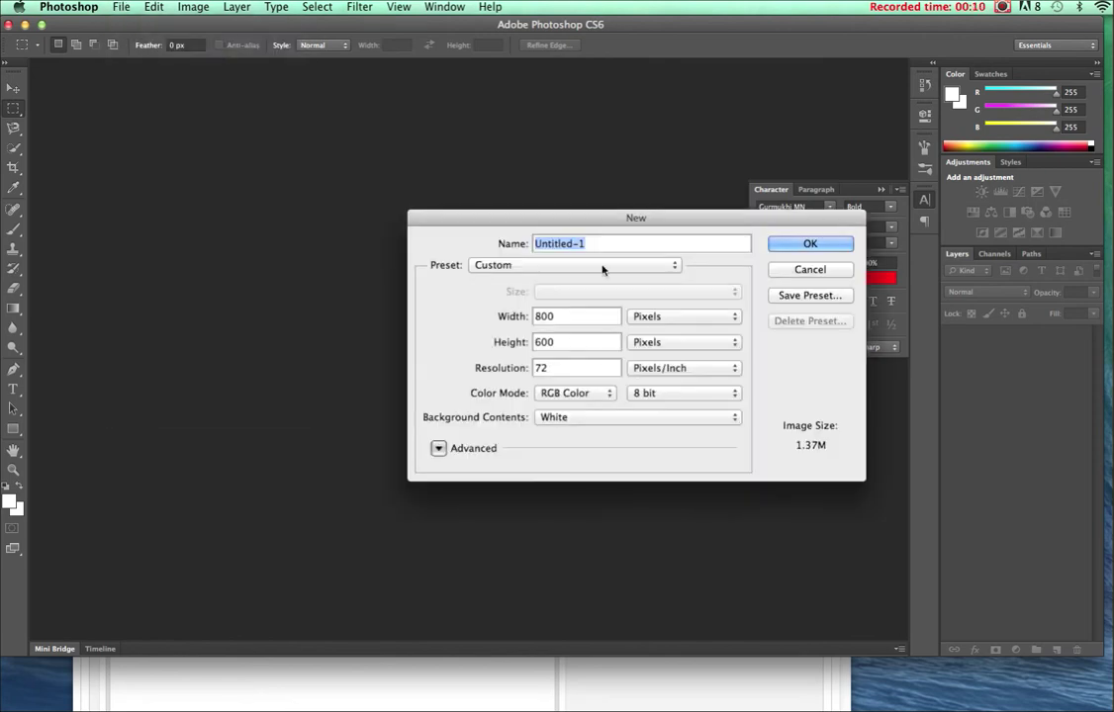
pyautogui.write('E')
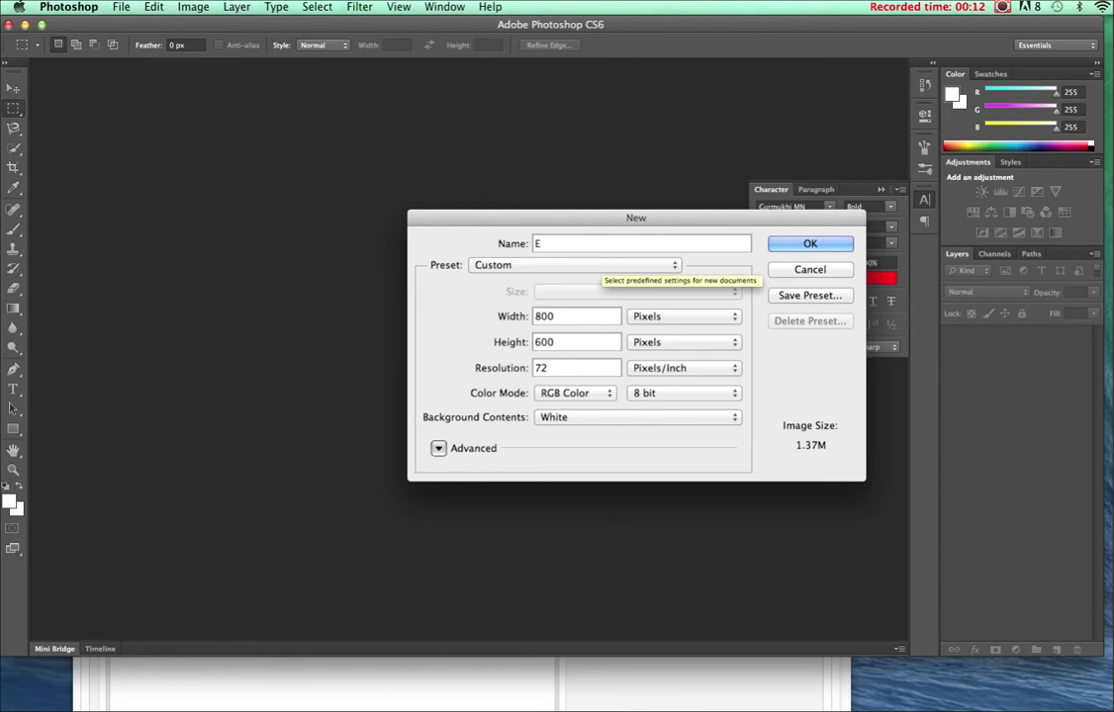
pyautogui.write('AST Final')
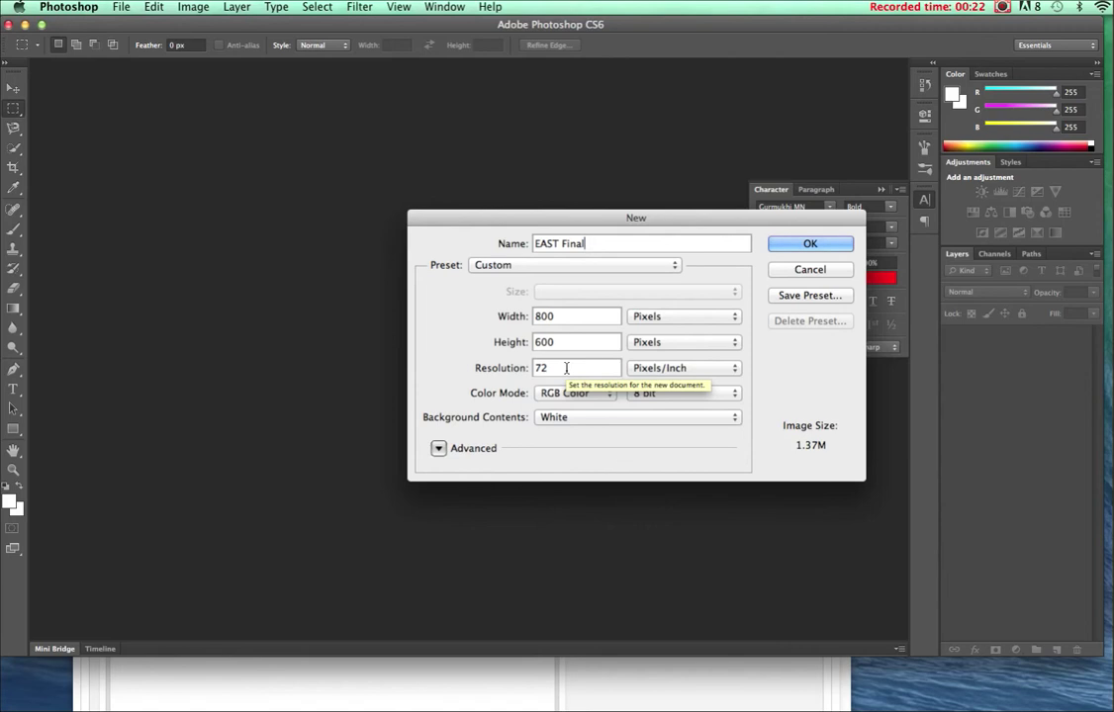
pyautogui.click(788, 248)
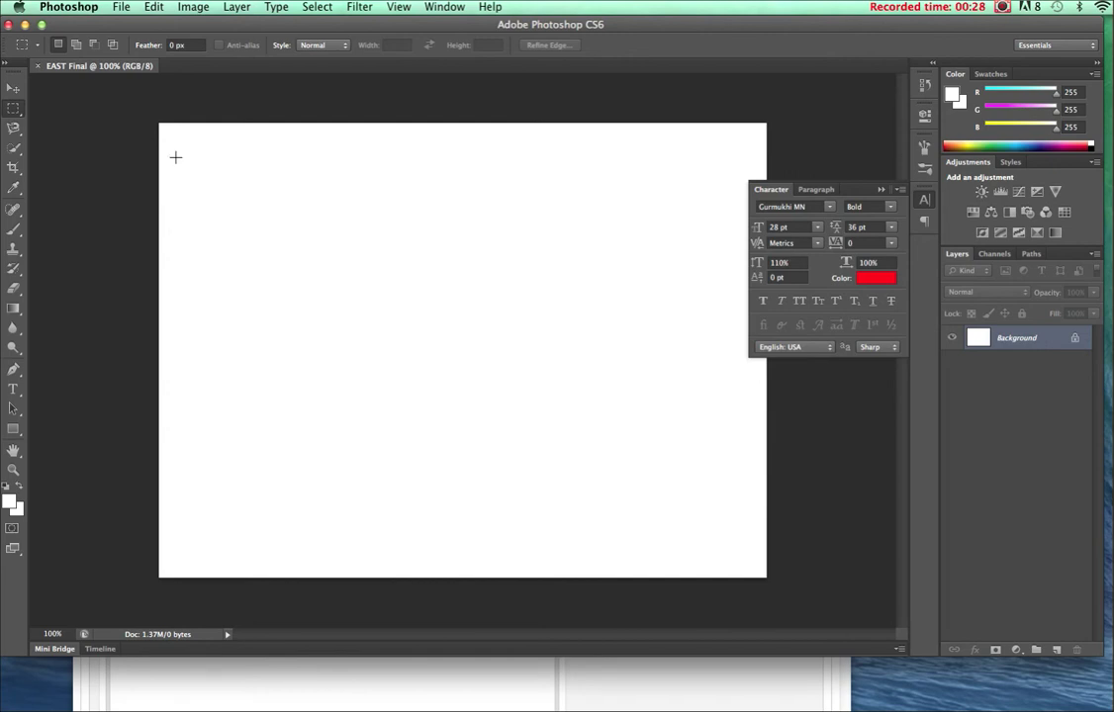
# Open 'Basketballs Background.jpg' from Desktop > EAST Final and select the Move tool.
pyautogui.click(120, 7)
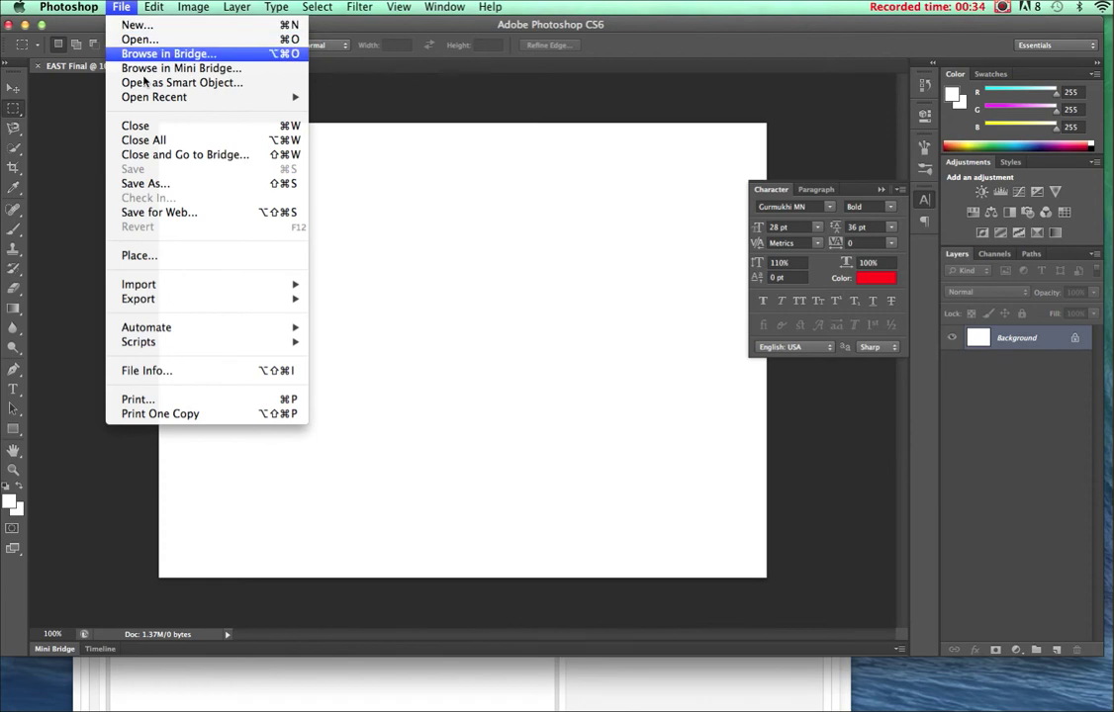
pyautogui.moveTo(148, 7)
pyautogui.click(326, 156)
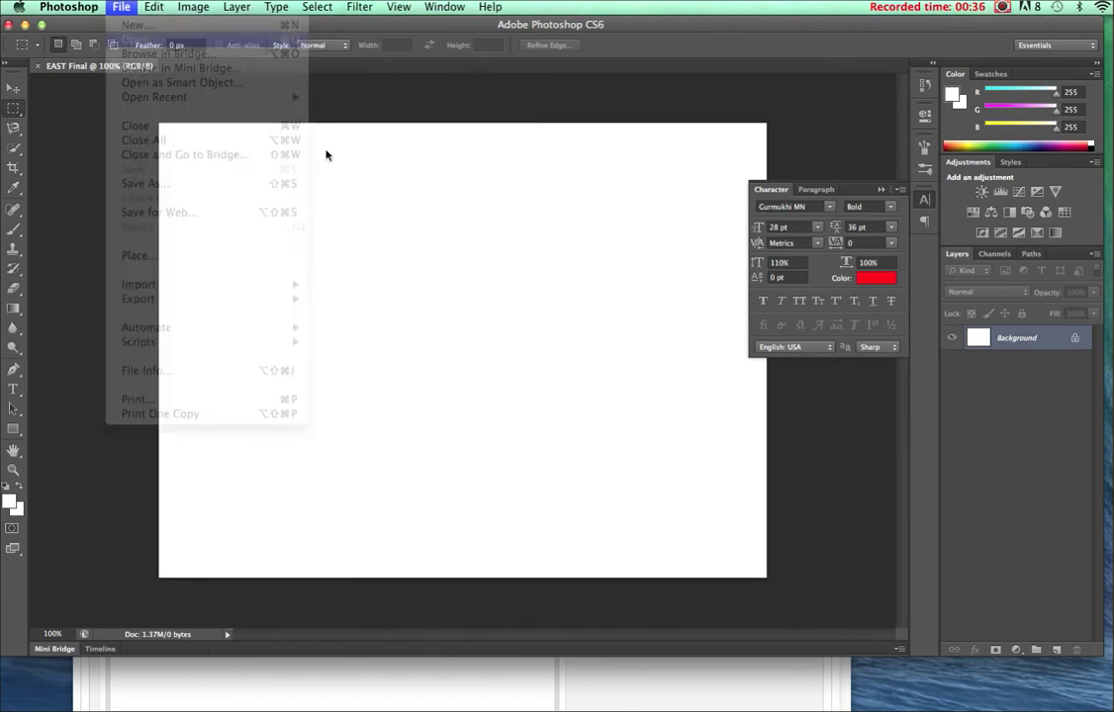
pyautogui.press('super+o')
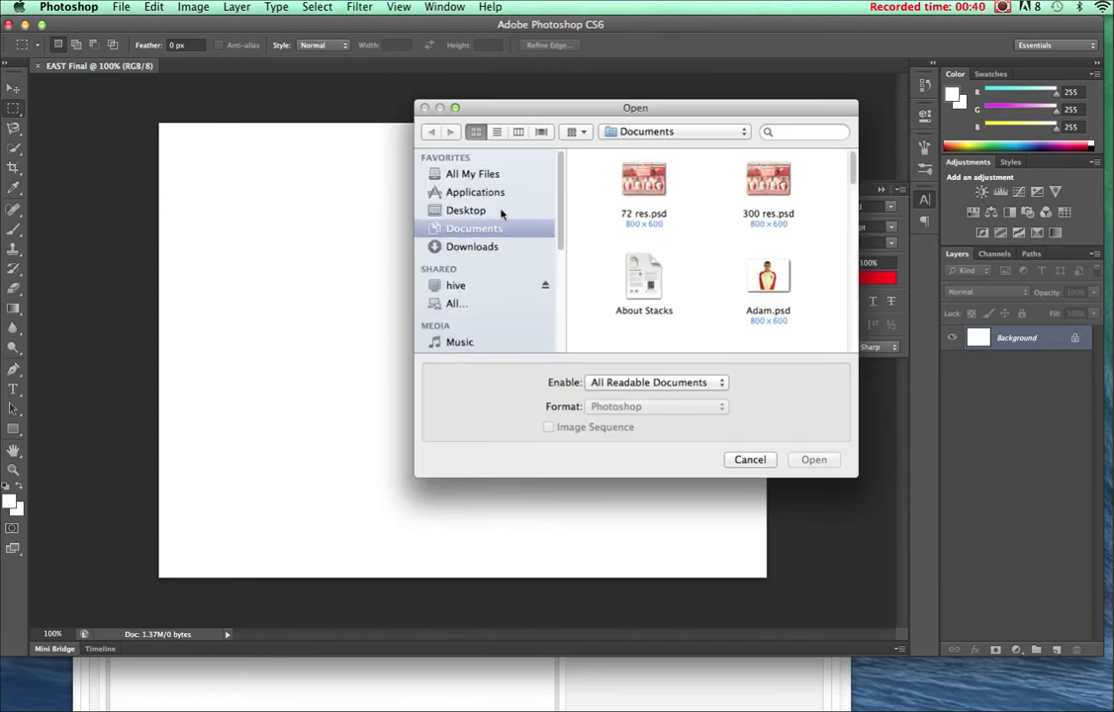
pyautogui.click(503, 211)
pyautogui.doubleClick(661, 287)
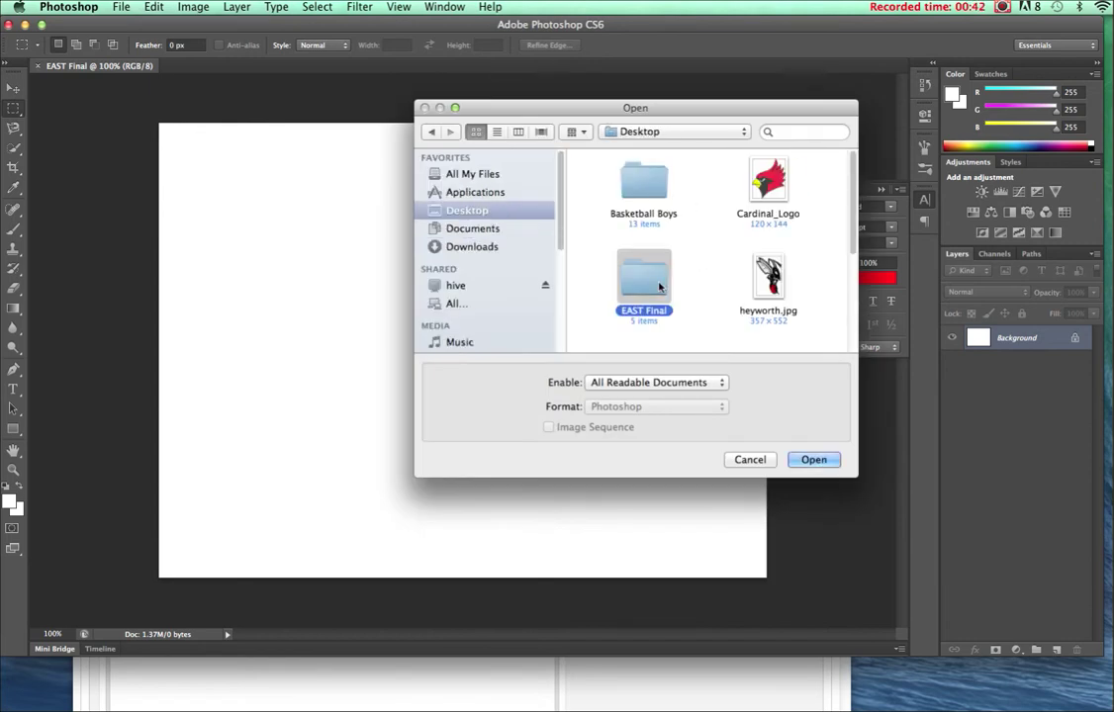
pyautogui.doubleClick(649, 176)
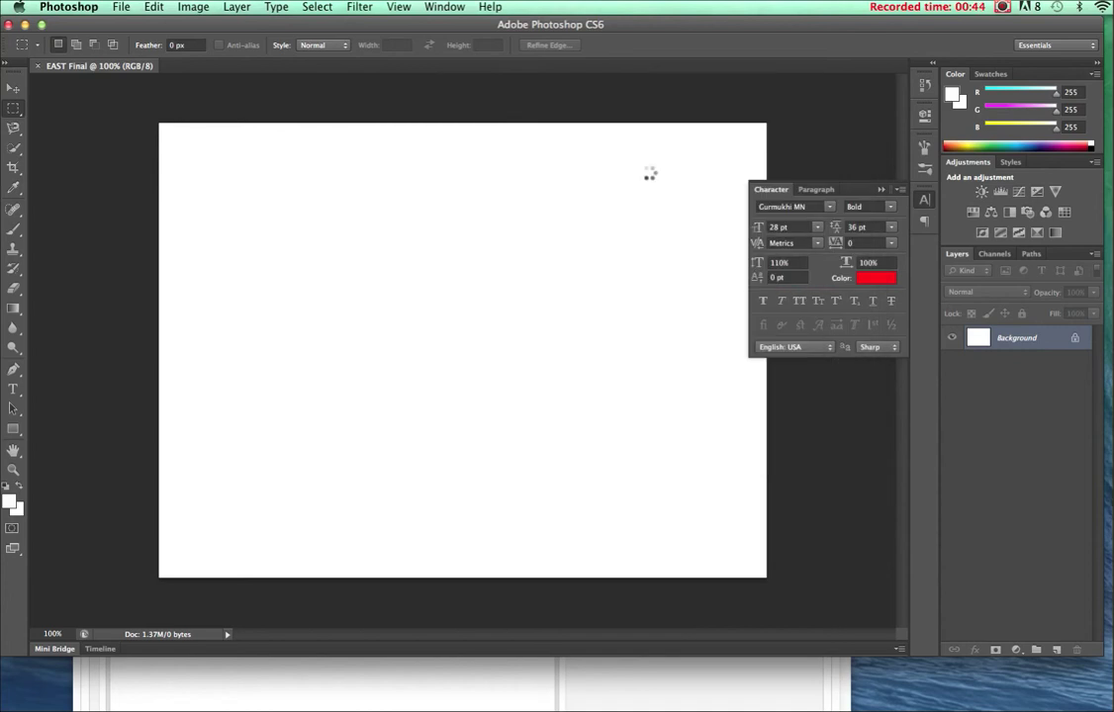
pyautogui.click(11, 89)
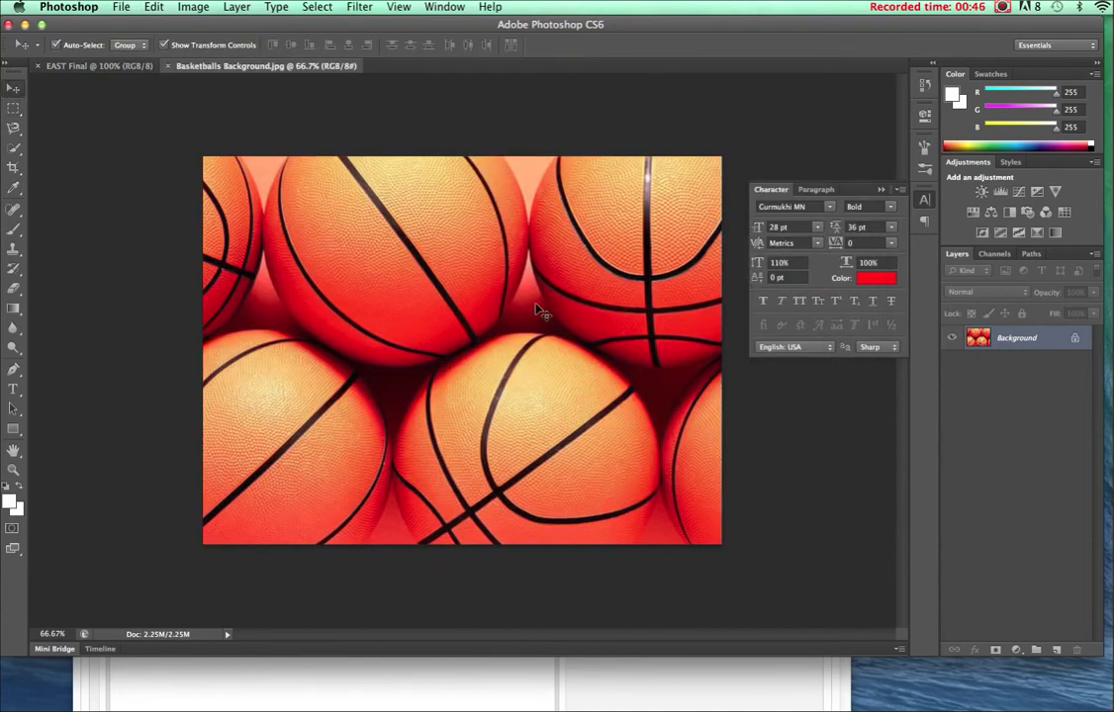
# Copy the basketball image into EAST Final as Layer 1, scaled to fill the 800 × 600 canvas.
pyautogui.click(112, 67)
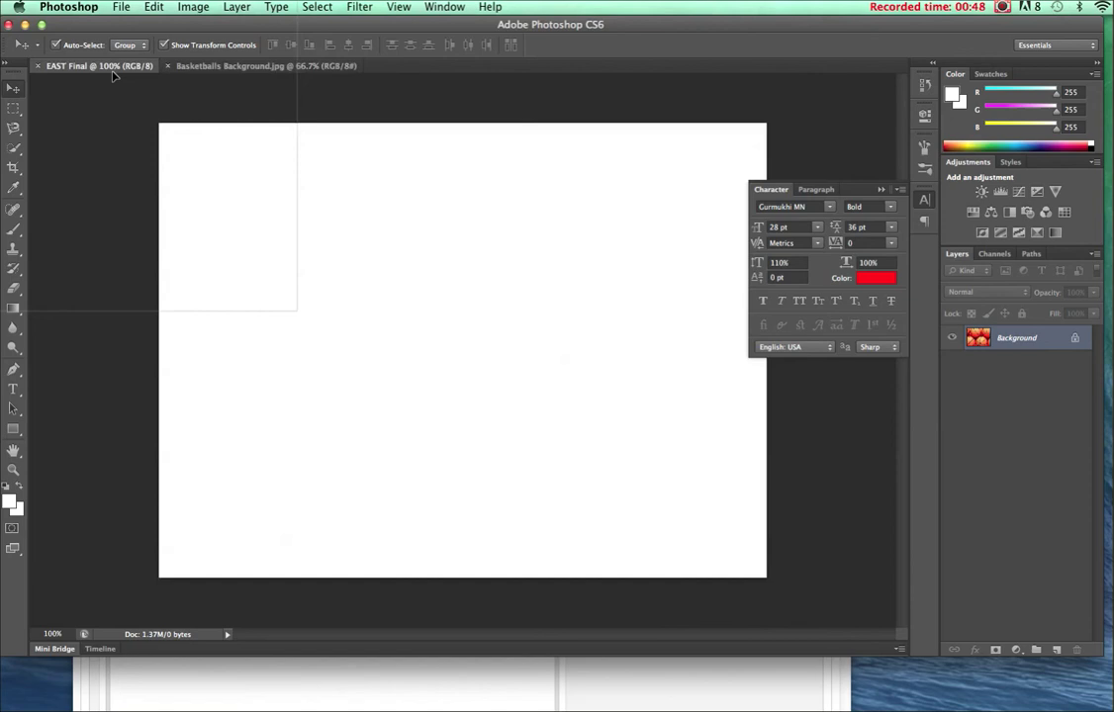
pyautogui.moveTo(493, 277); pyautogui.dragTo(492, 275)
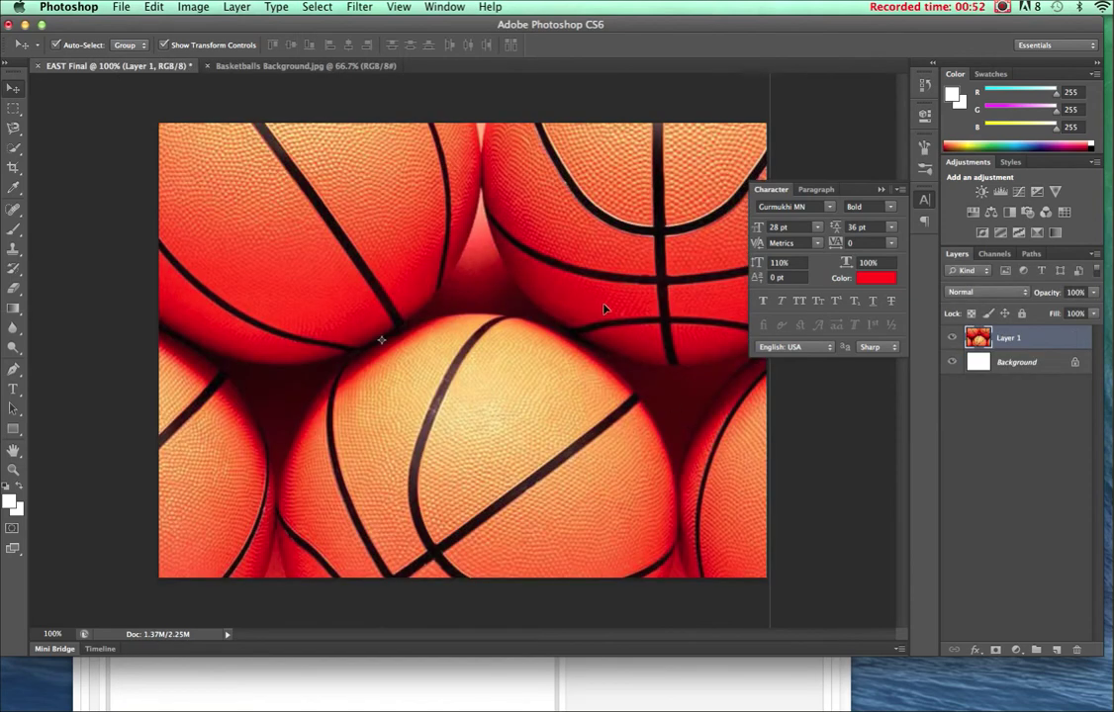
pyautogui.moveTo(604, 309); pyautogui.dragTo(749, 429)
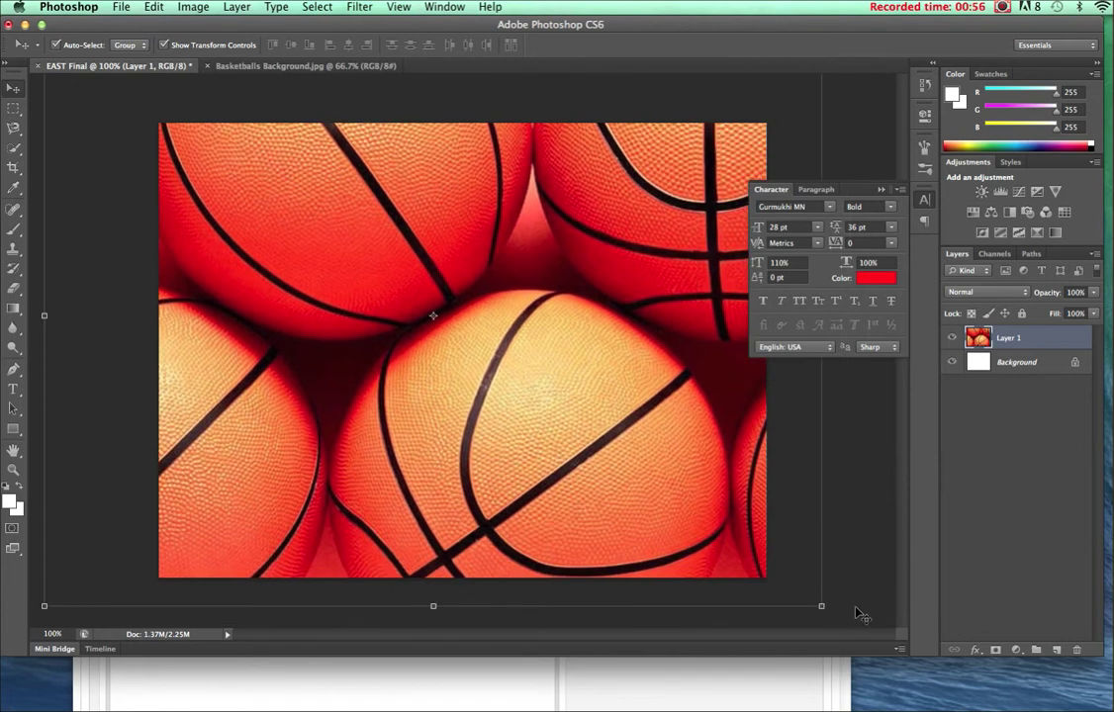
pyautogui.moveTo(823, 609); pyautogui.dragTo(628, 405)
pyautogui.moveTo(524, 348); pyautogui.dragTo(653, 447)
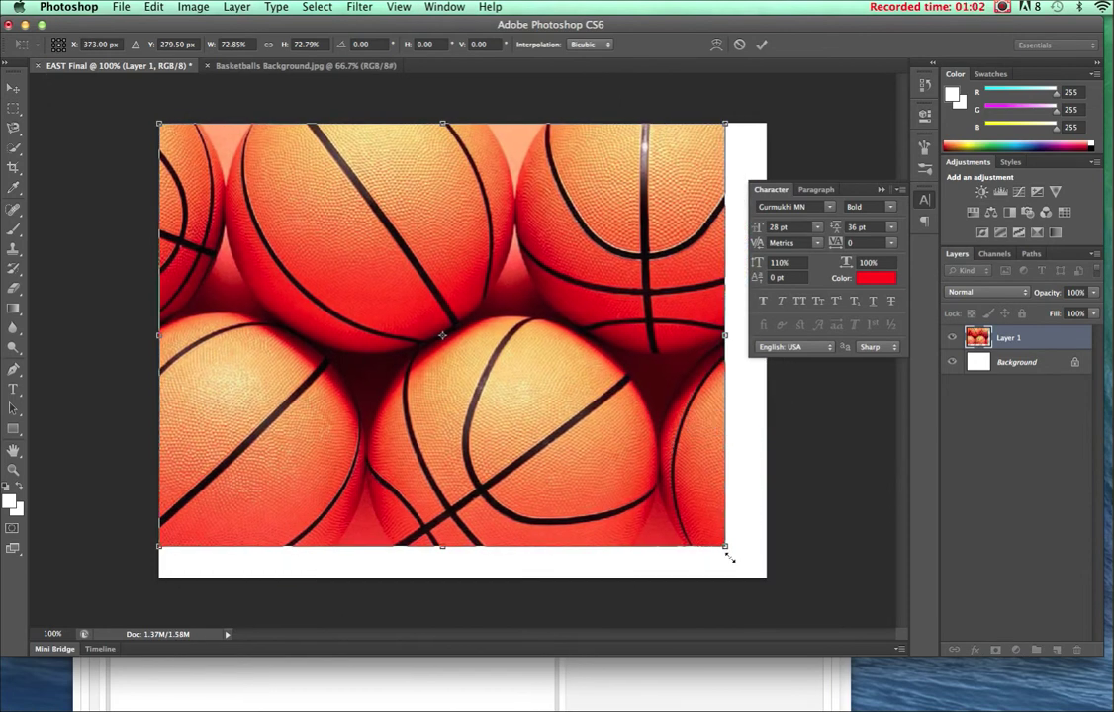
pyautogui.moveTo(729, 559); pyautogui.dragTo(762, 588)
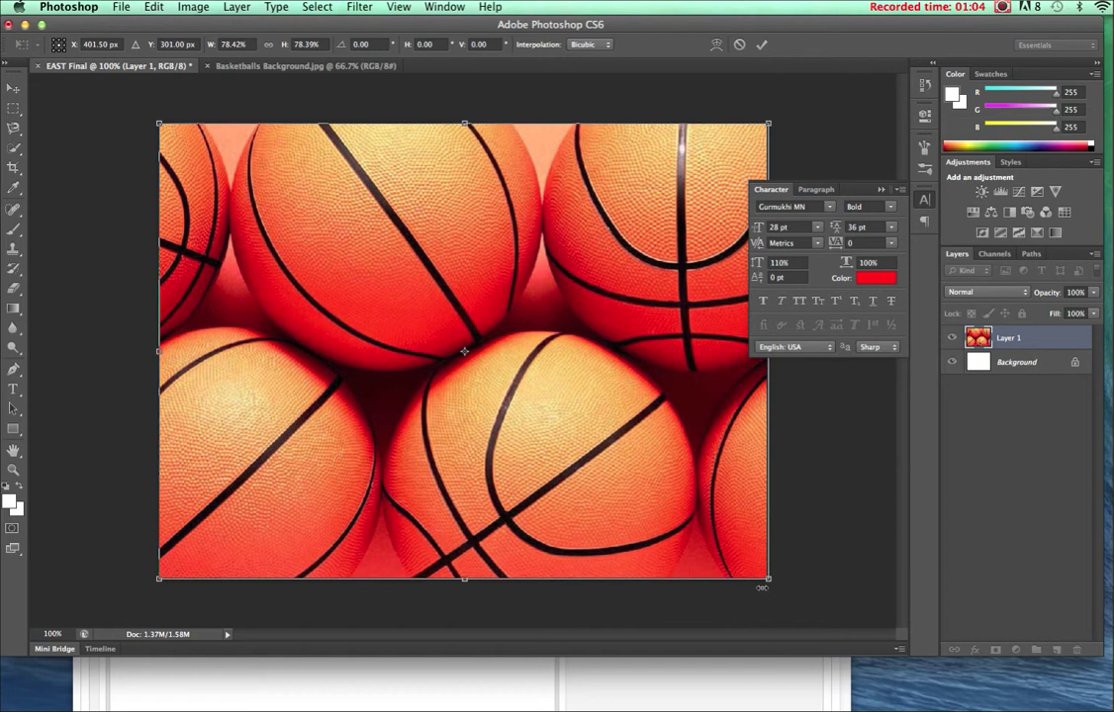
pyautogui.press('Return')
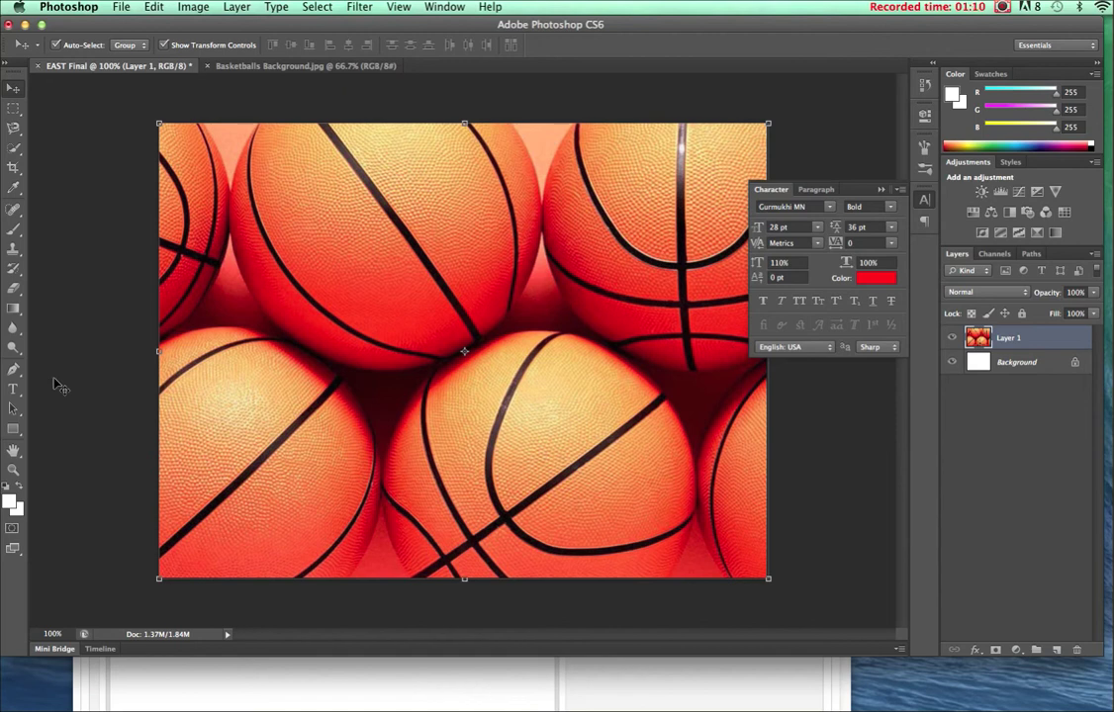
# Blur the whole basketball layer with a 700 px Blur brush at 100% strength.
pyautogui.click(18, 335)
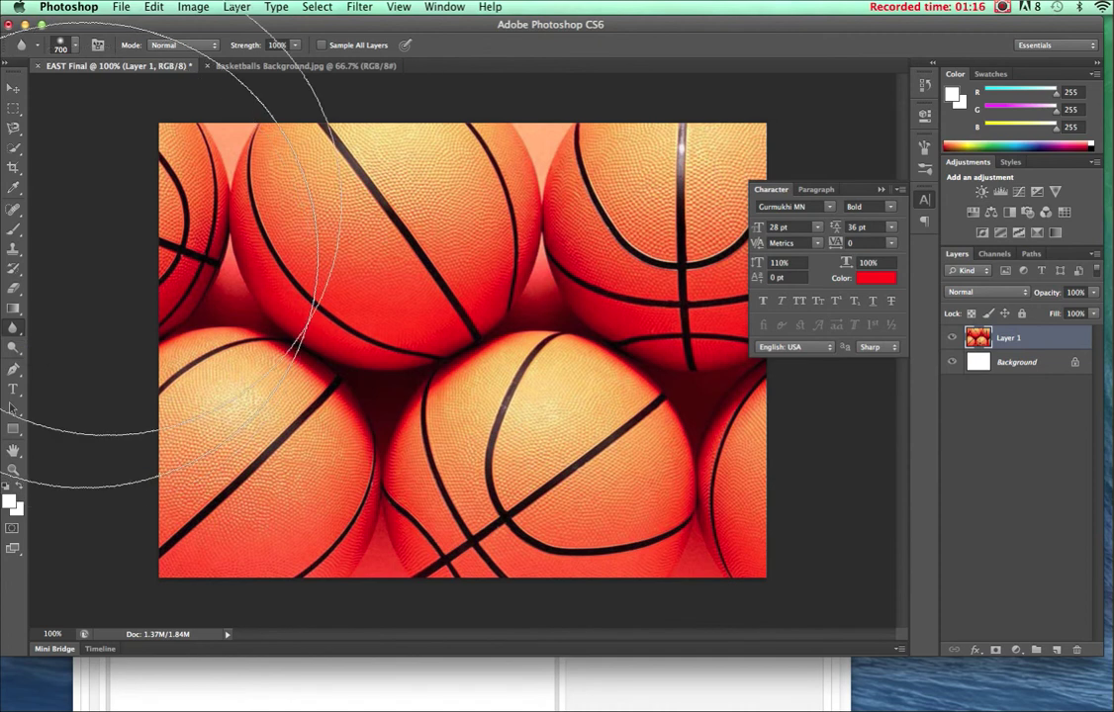
pyautogui.click(75, 48)
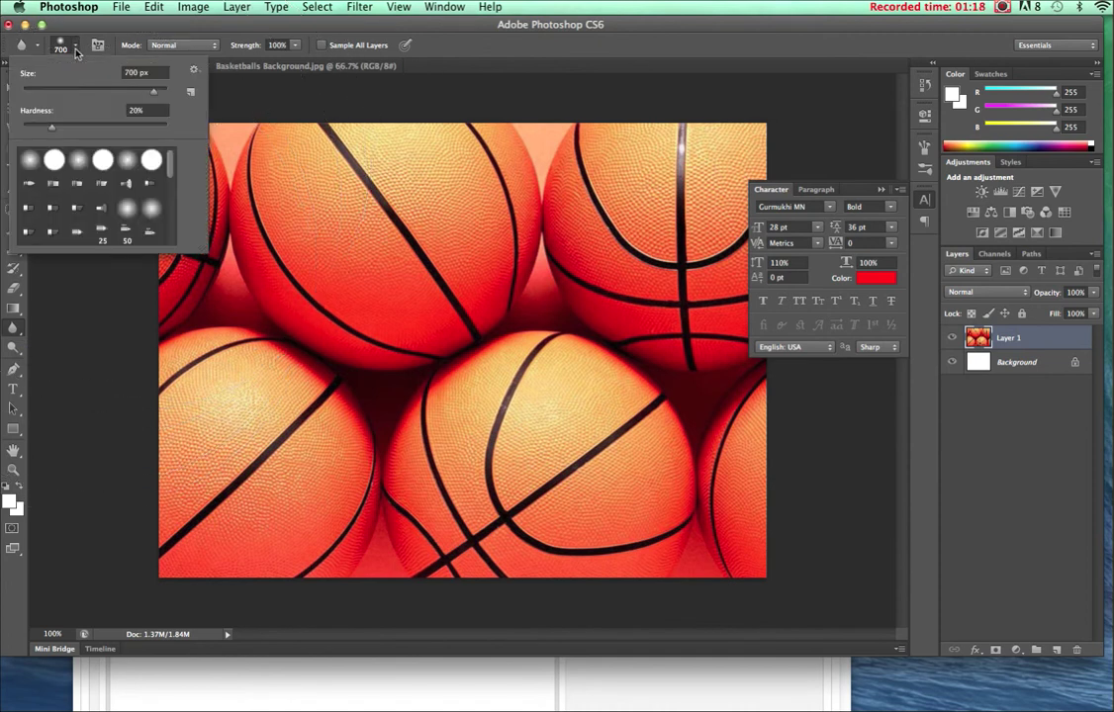
pyautogui.click(77, 50)
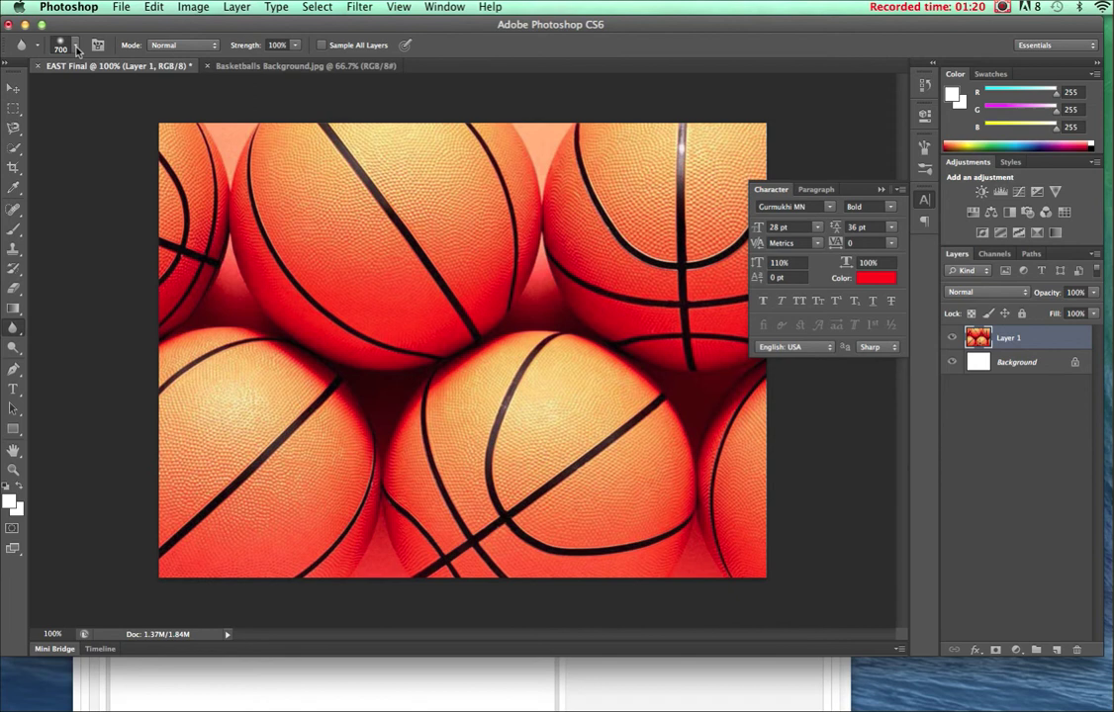
pyautogui.click(277, 45)
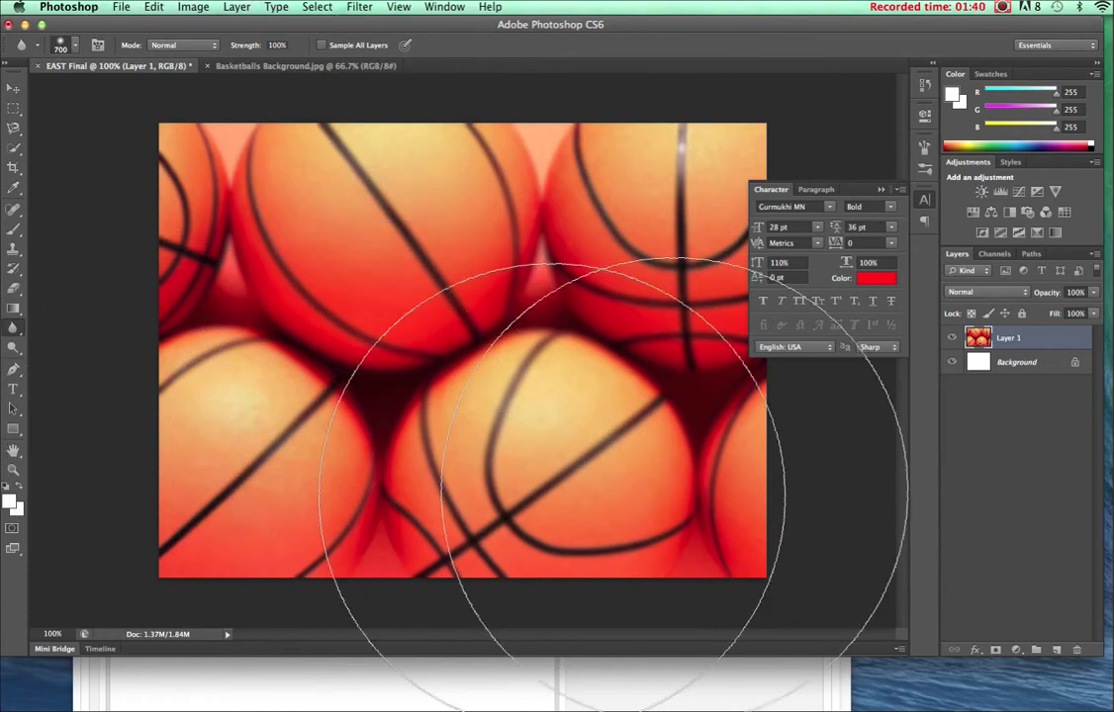
pyautogui.press('Return')
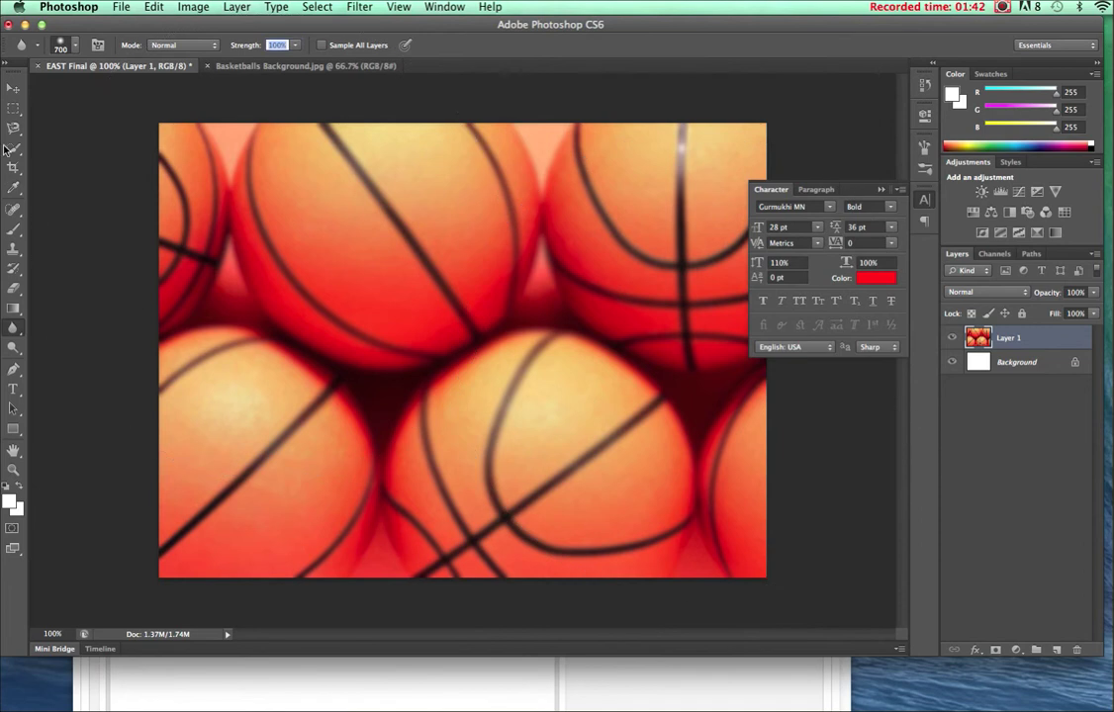
pyautogui.click(13, 90)
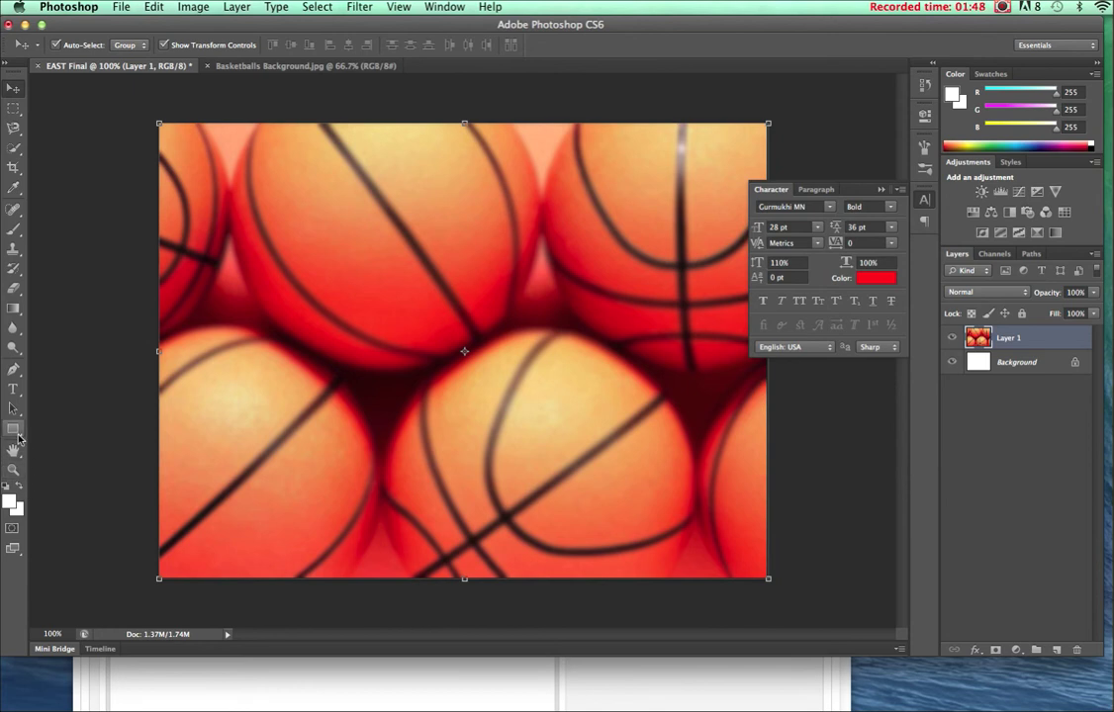
# Draw a 773 × 109 px white rectangle banner across the top at 50% opacity.
pyautogui.click(12, 429)
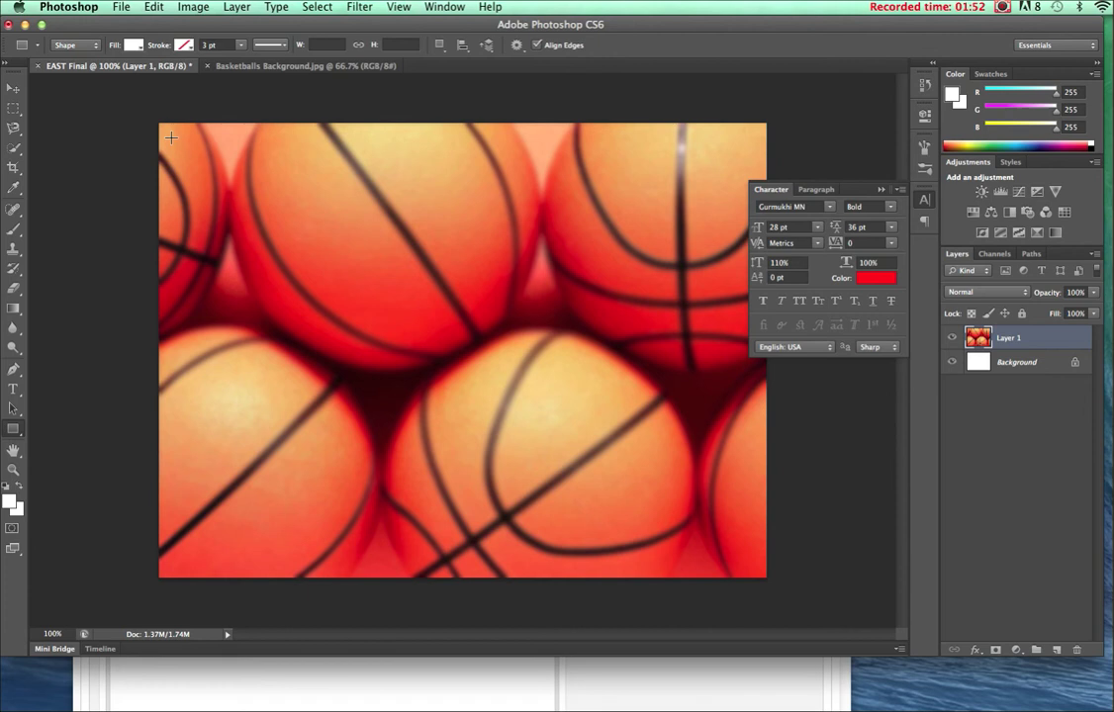
pyautogui.moveTo(168, 137); pyautogui.dragTo(757, 220)
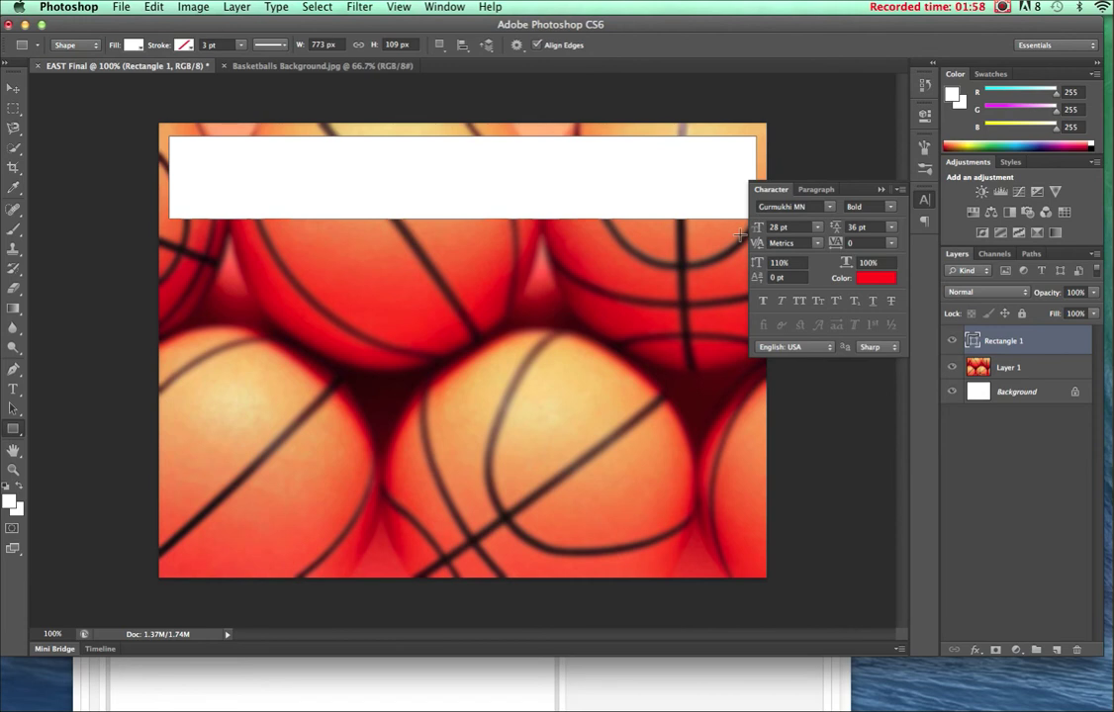
pyautogui.click(1082, 293)
pyautogui.write('50')
pyautogui.press('Return')
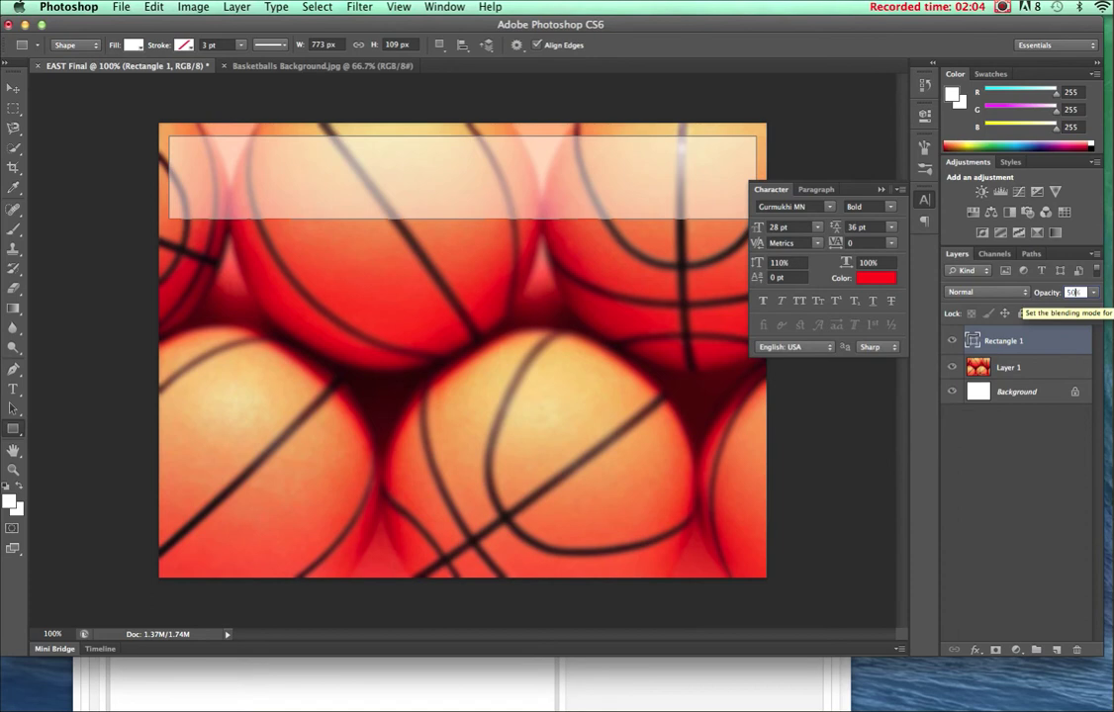
pyautogui.click(12, 90)
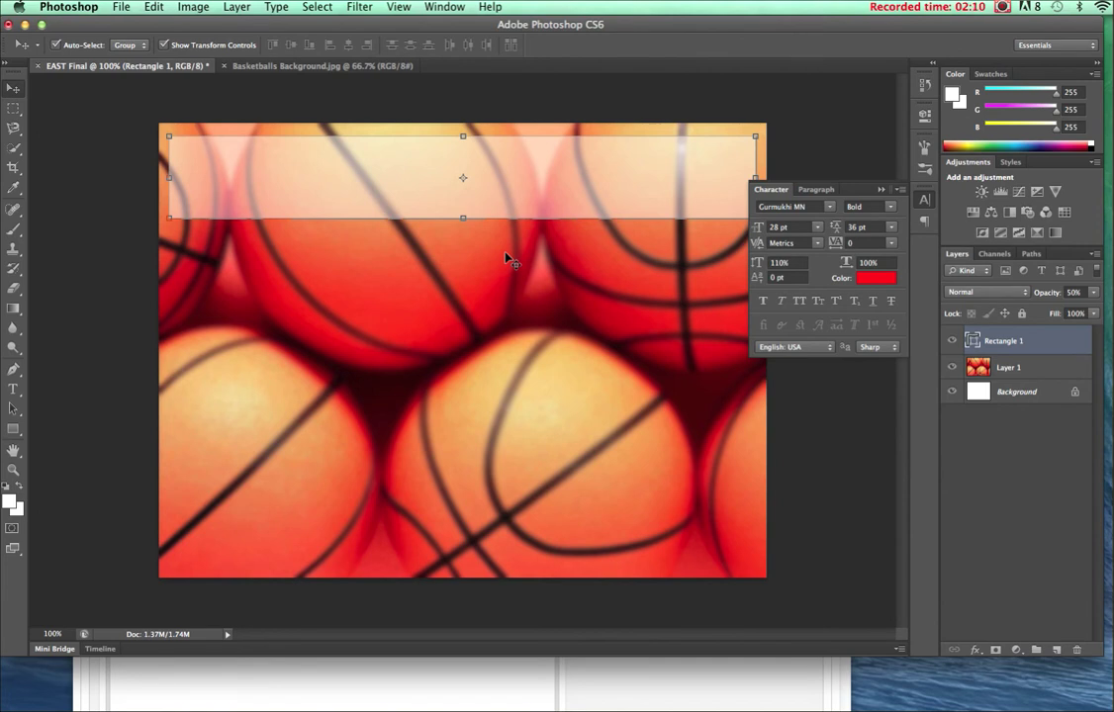
# Type the heading 'Heyworth High School Basketball' inside the top banner.
pyautogui.click(13, 389)
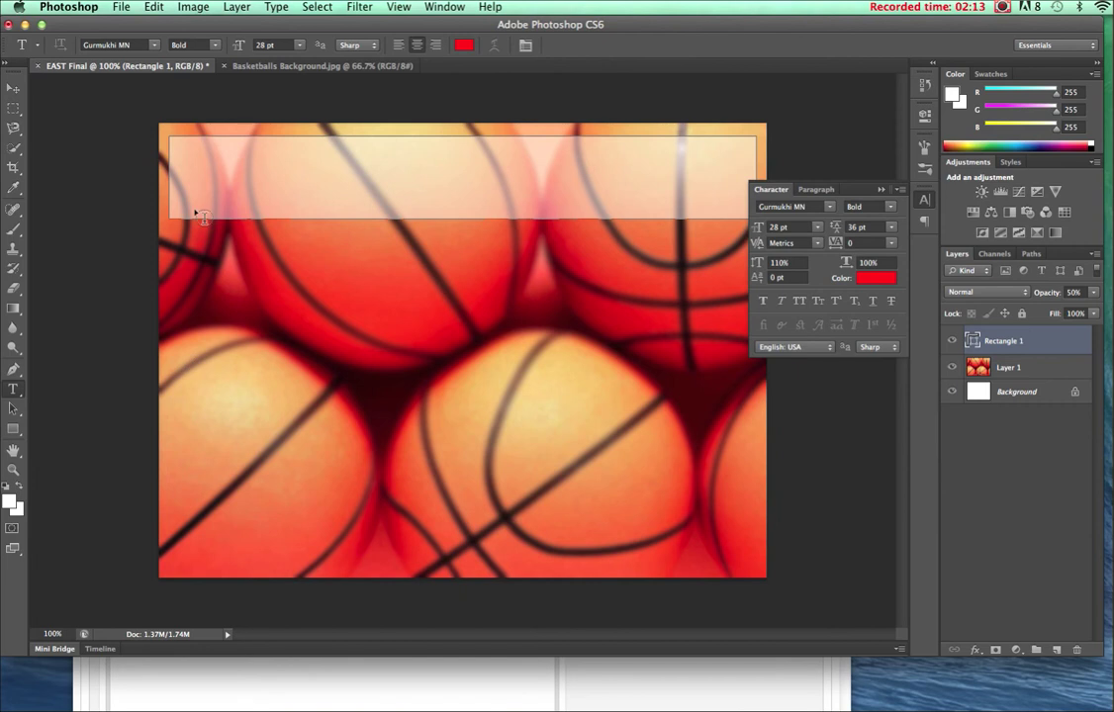
pyautogui.click(172, 141)
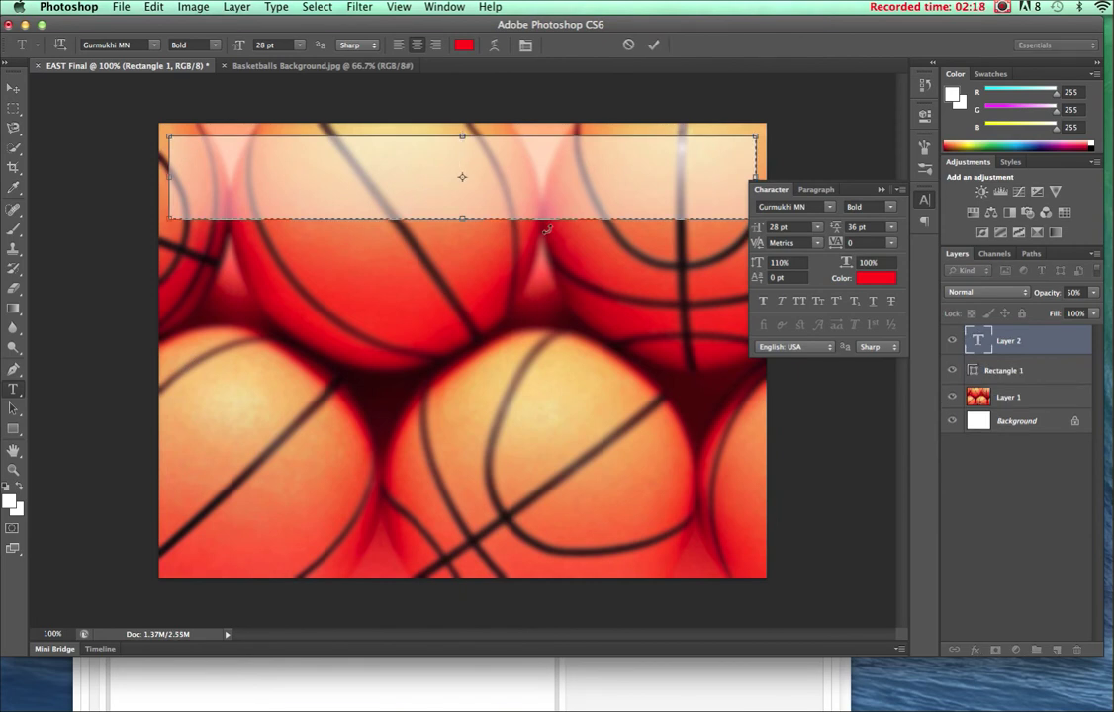
pyautogui.write('Heyworth Hish')
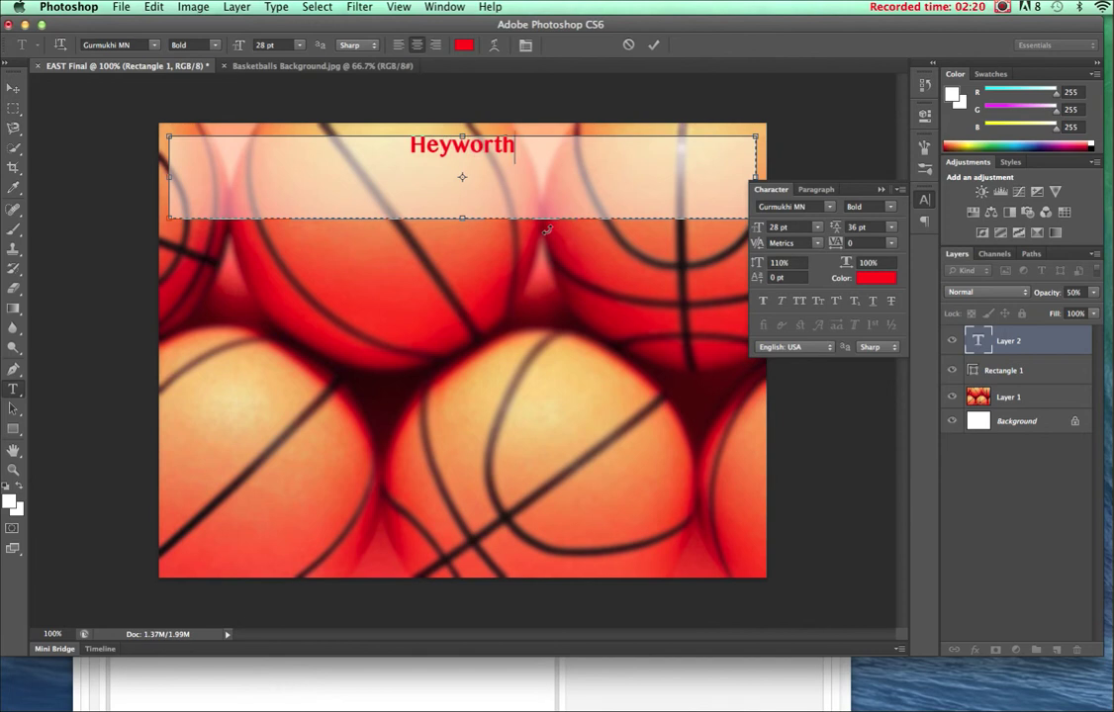
pyautogui.press('BackSpace')
pyautogui.press('BackSpace')
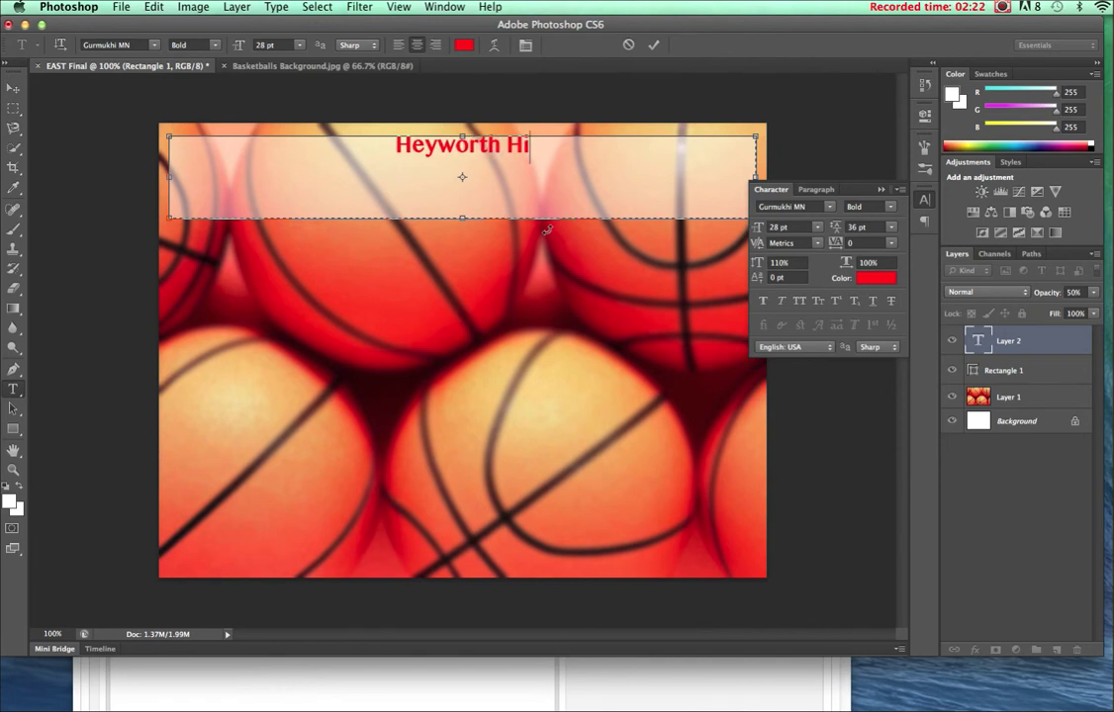
pyautogui.write('gh Schoo')
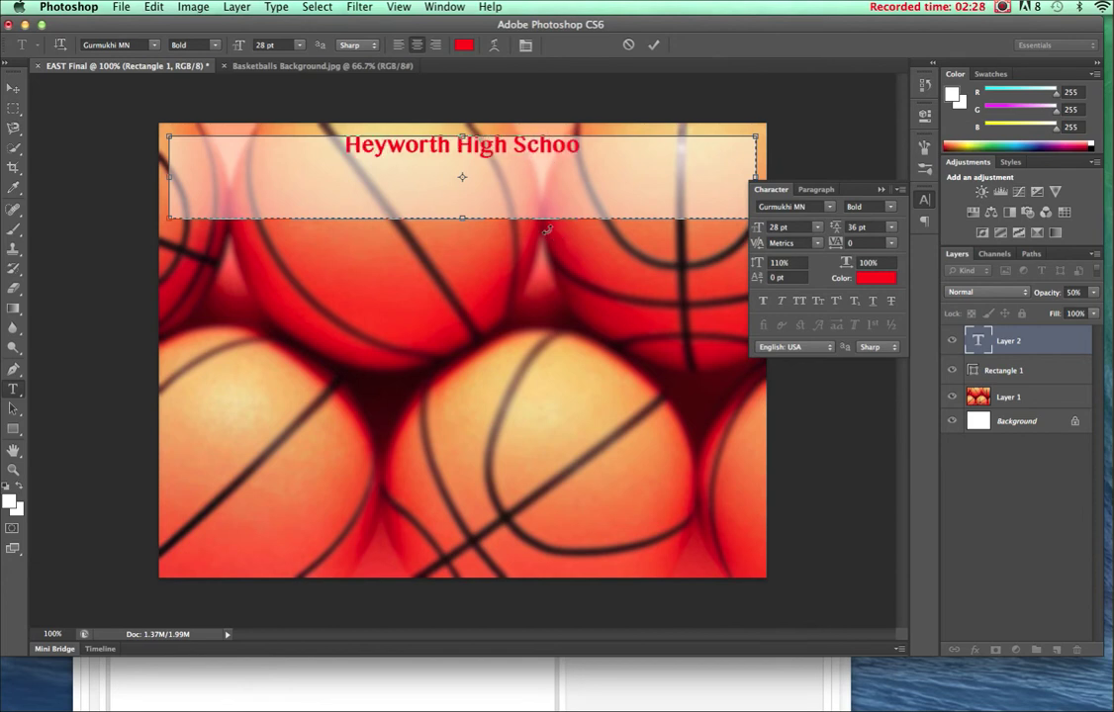
pyautogui.write('l Basketball')
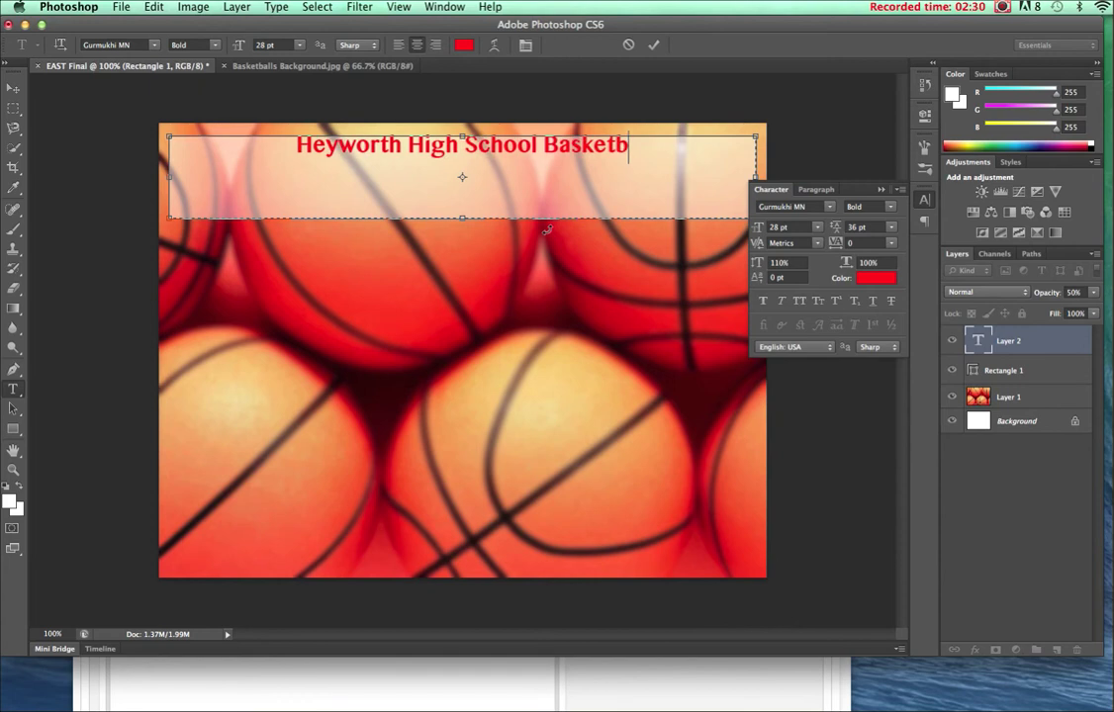
# Resize the heading to 45 pt so it fits one line, and nudge it lower in the banner.
pyautogui.tripleClick(533, 158)
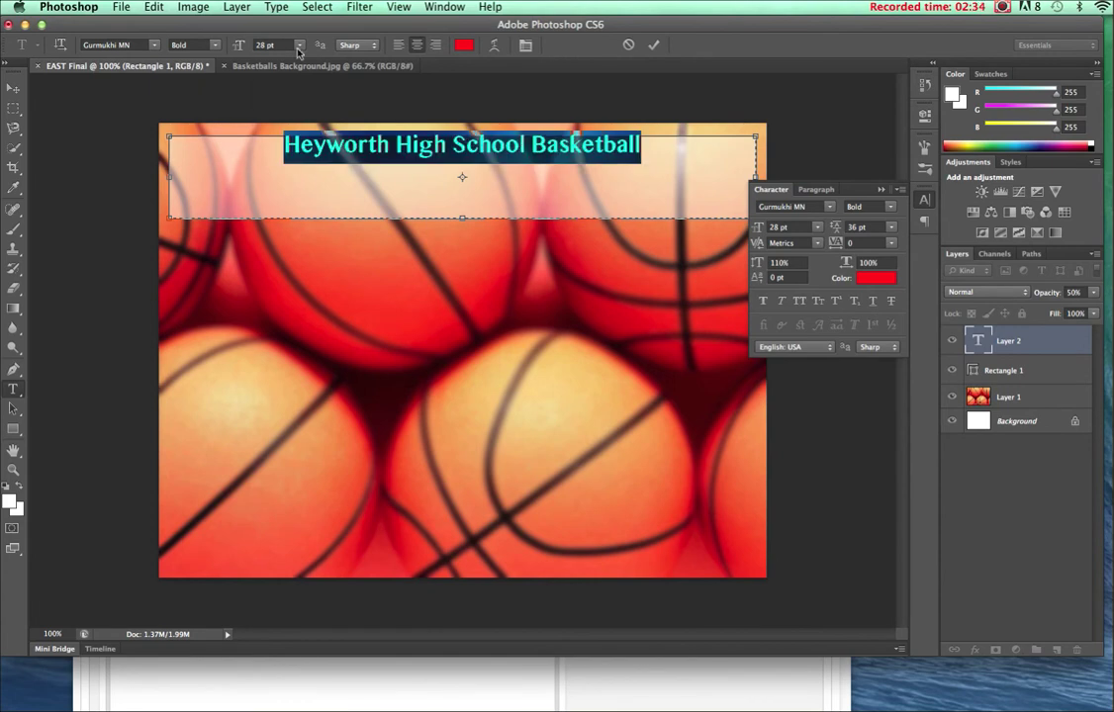
pyautogui.click(298, 48)
pyautogui.click(280, 184)
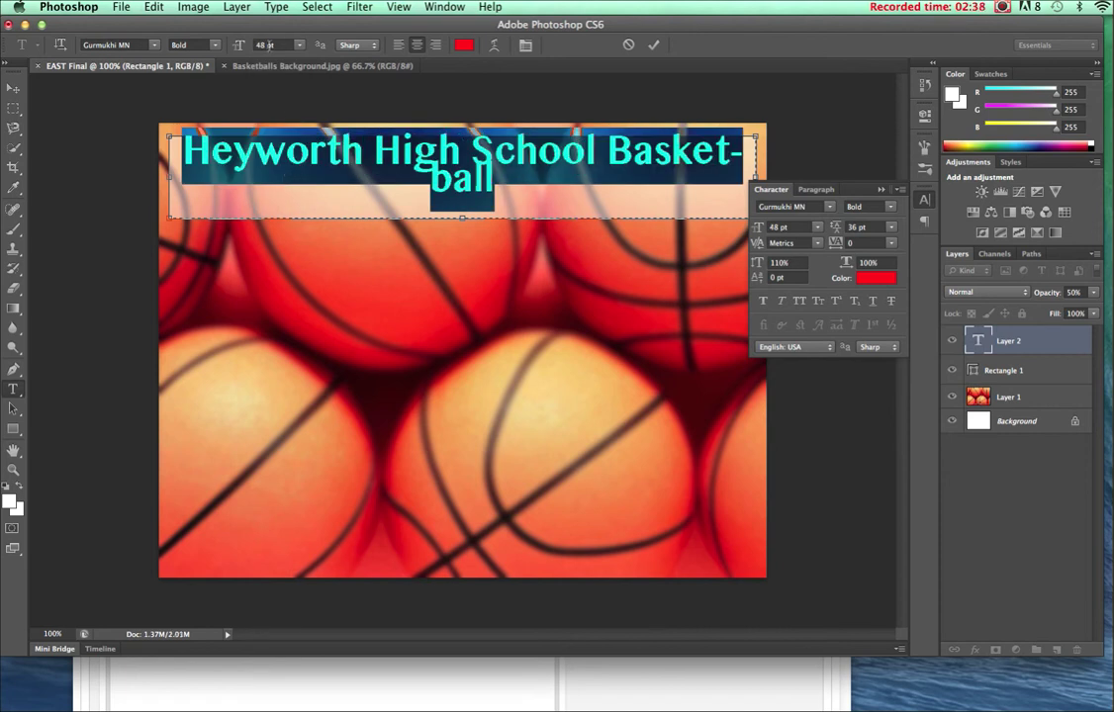
pyautogui.click(238, 48)
pyautogui.moveTo(237, 45); pyautogui.dragTo(226, 46)
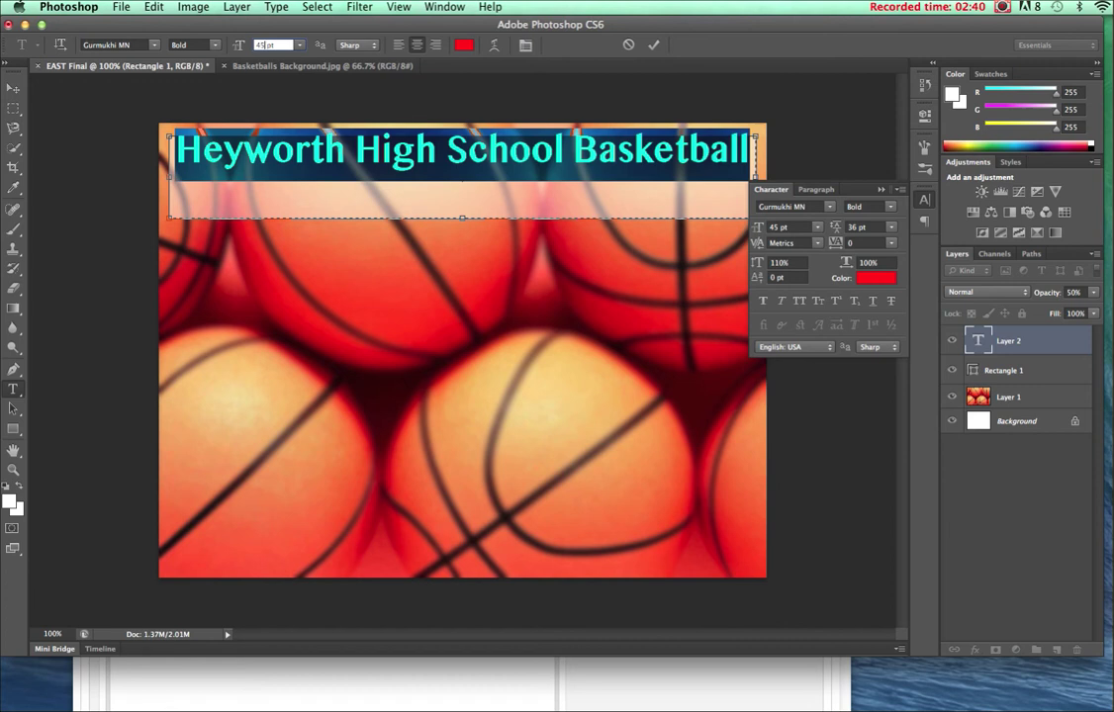
pyautogui.press('super+Tab')
pyautogui.press('super+Tab')
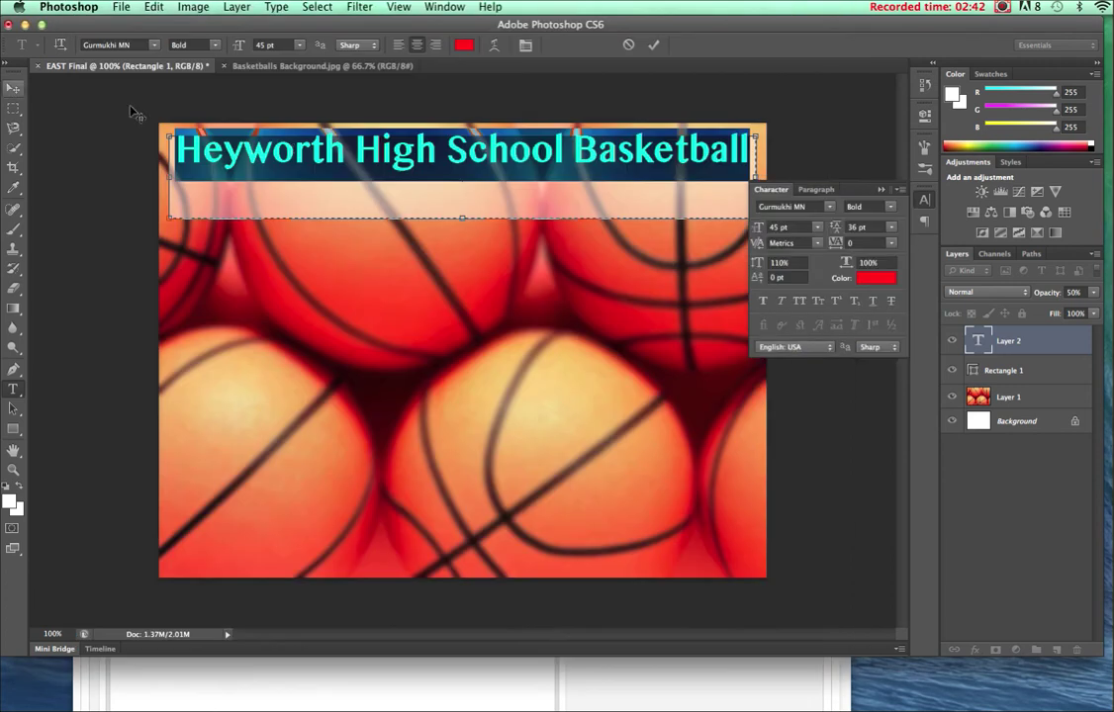
pyautogui.click(12, 89)
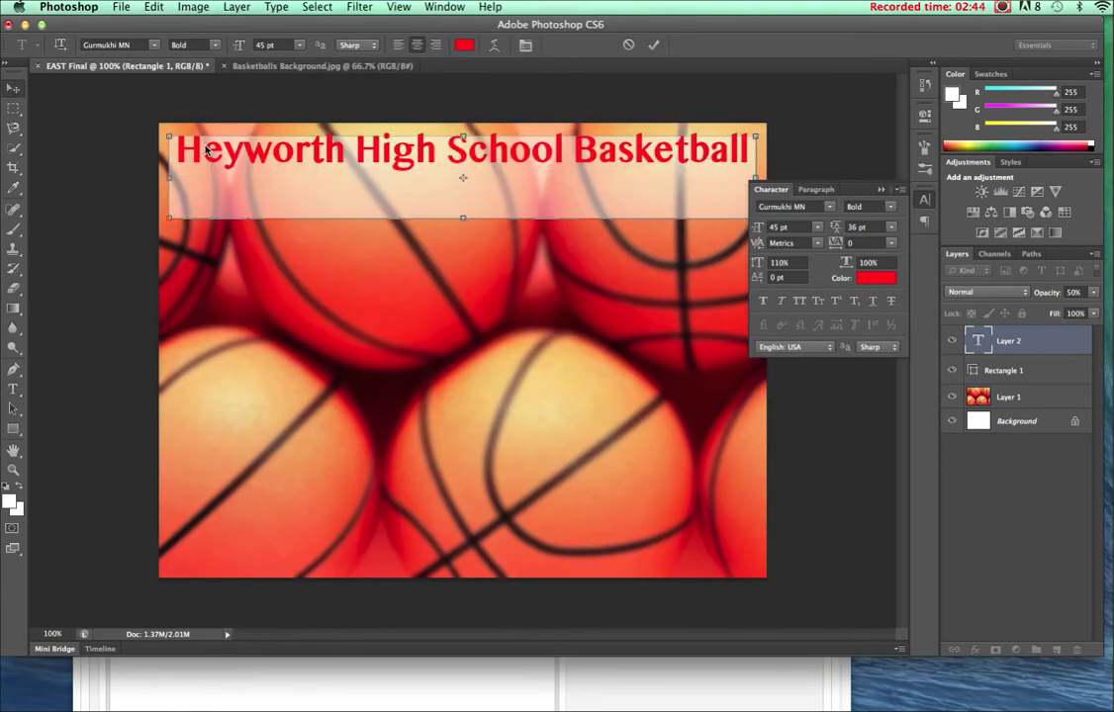
pyautogui.moveTo(467, 157); pyautogui.dragTo(465, 176)
pyautogui.click(278, 292)
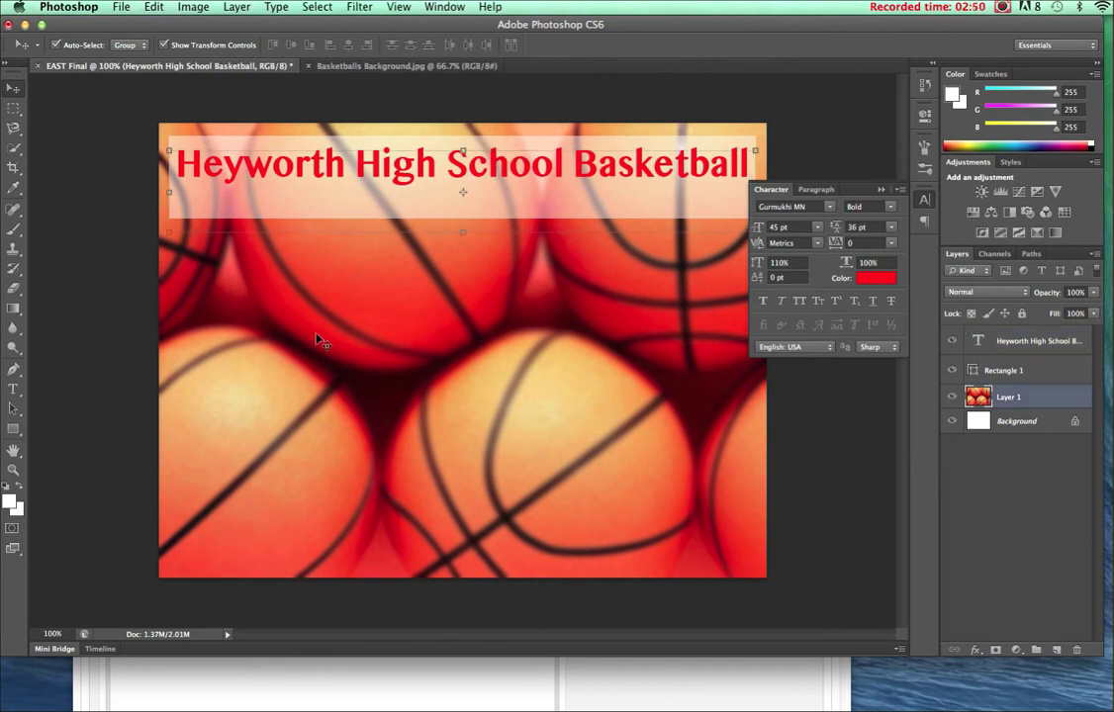
# Open the student's cut-out .psd photo from the EAST Final folder.
pyautogui.click(120, 8)
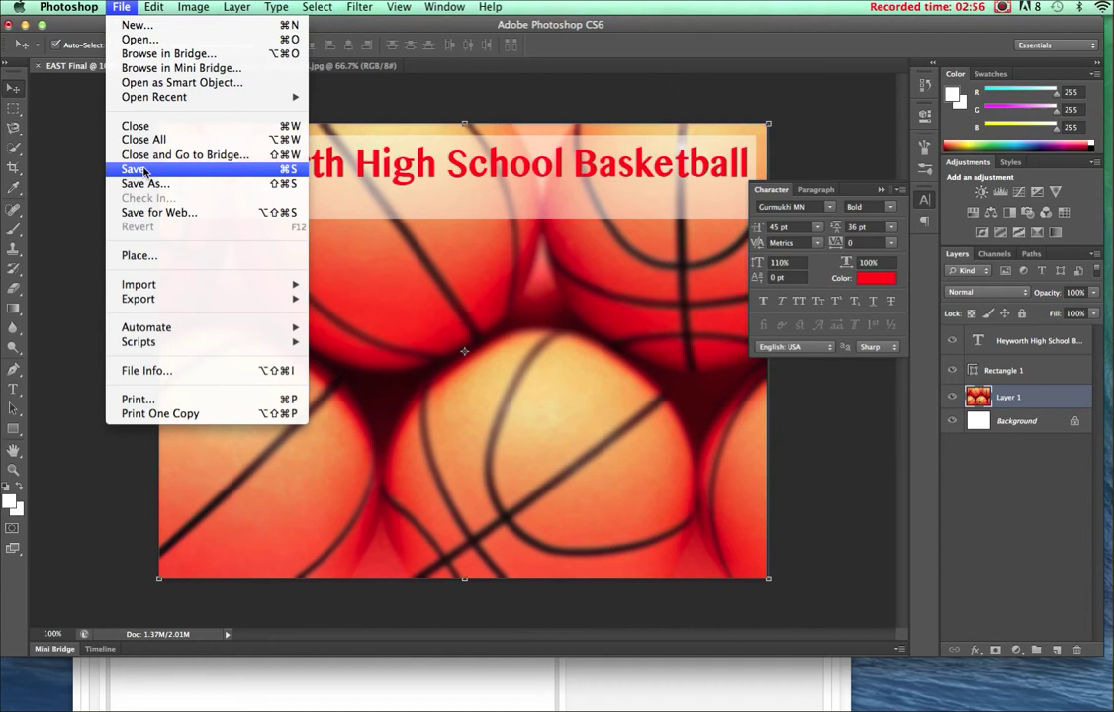
pyautogui.click(109, 40)
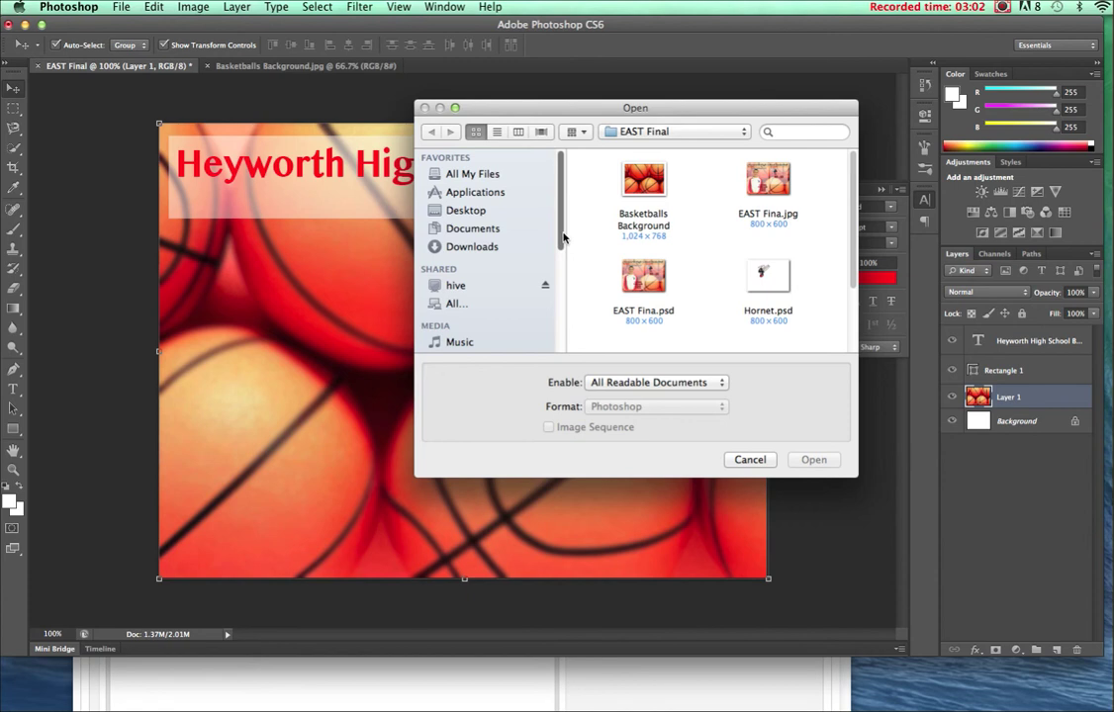
pyautogui.scroll(-3, 757, 282)
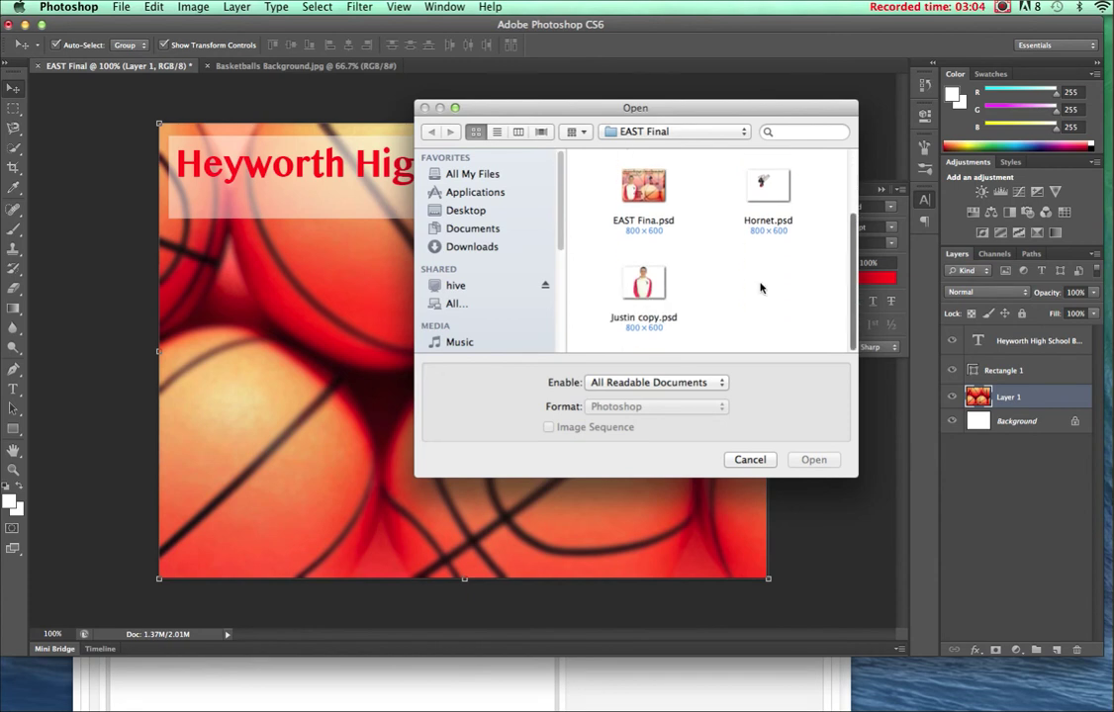
pyautogui.click(643, 317)
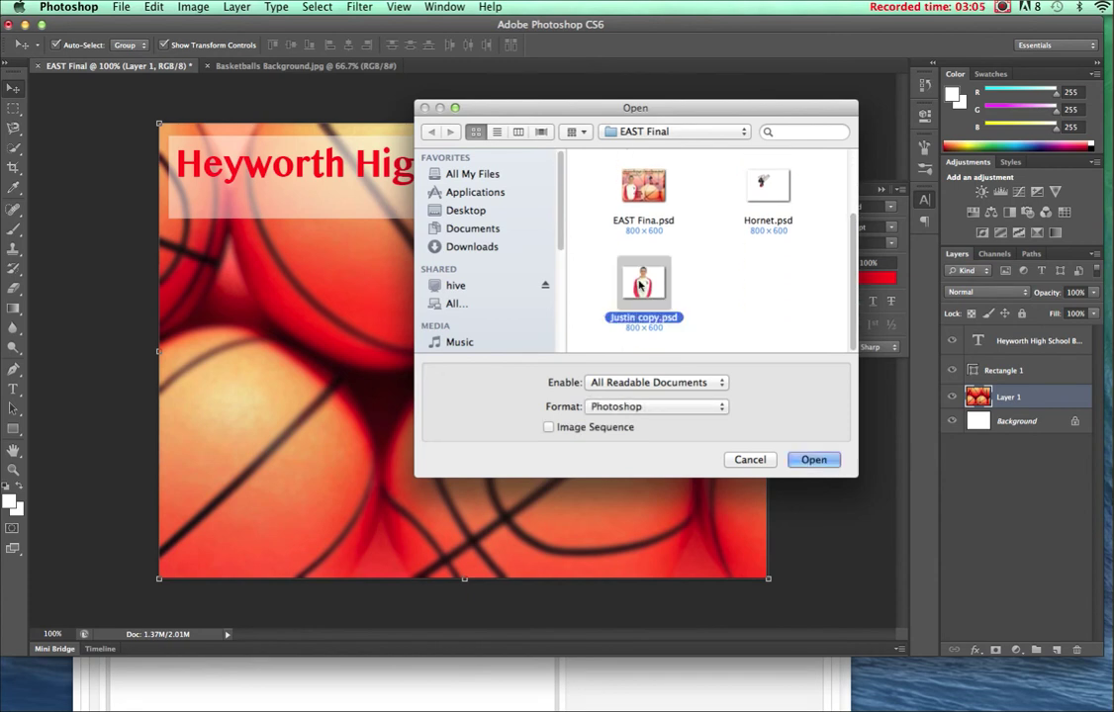
pyautogui.click(825, 465)
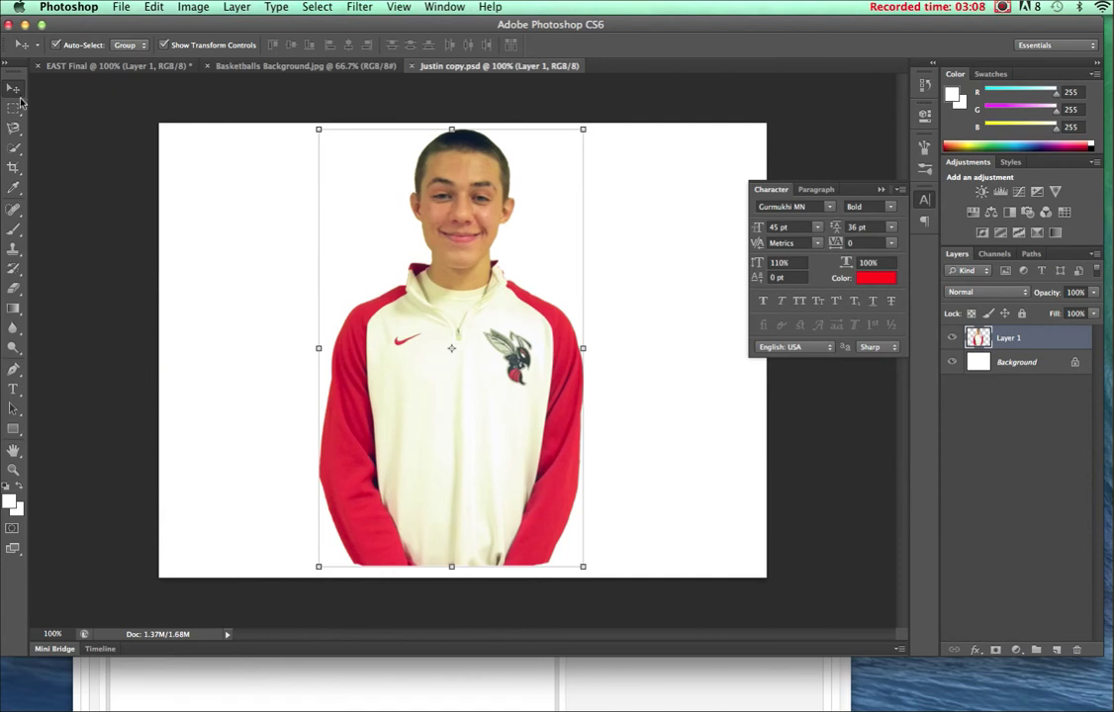
# Drag the player cut-out into EAST Final as Layer 2, scale to about 75%, and place it lower left.
pyautogui.moveTo(406, 215); pyautogui.dragTo(417, 376)
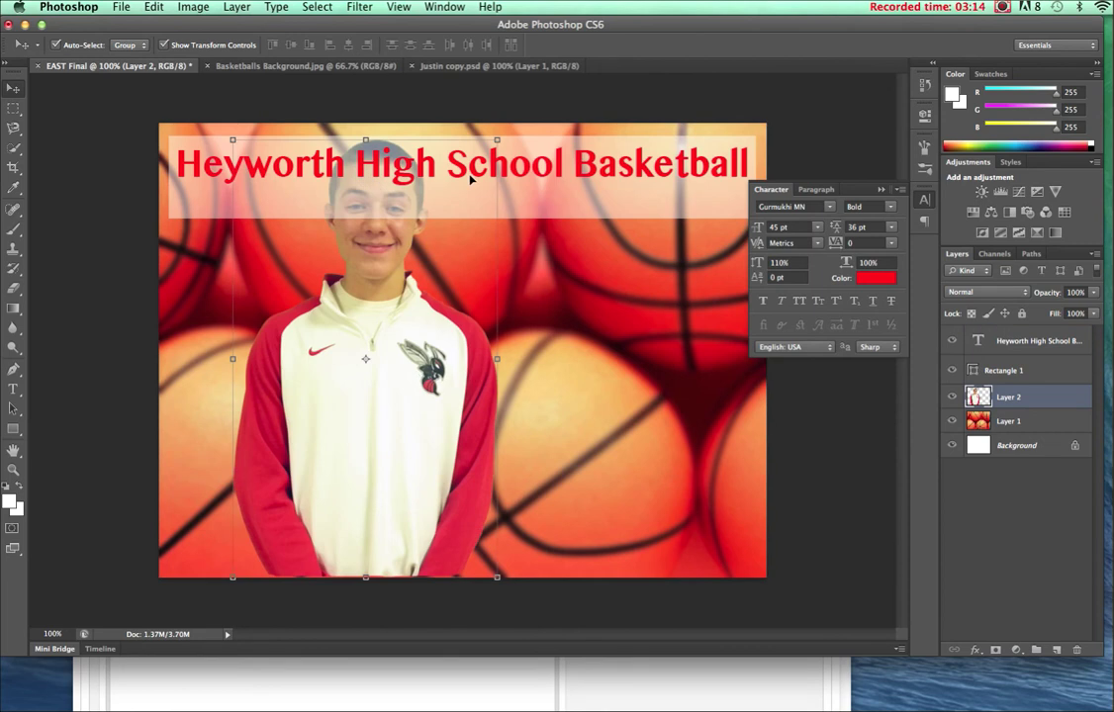
pyautogui.moveTo(496, 141); pyautogui.dragTo(430, 251)
pyautogui.moveTo(333, 492); pyautogui.dragTo(284, 496)
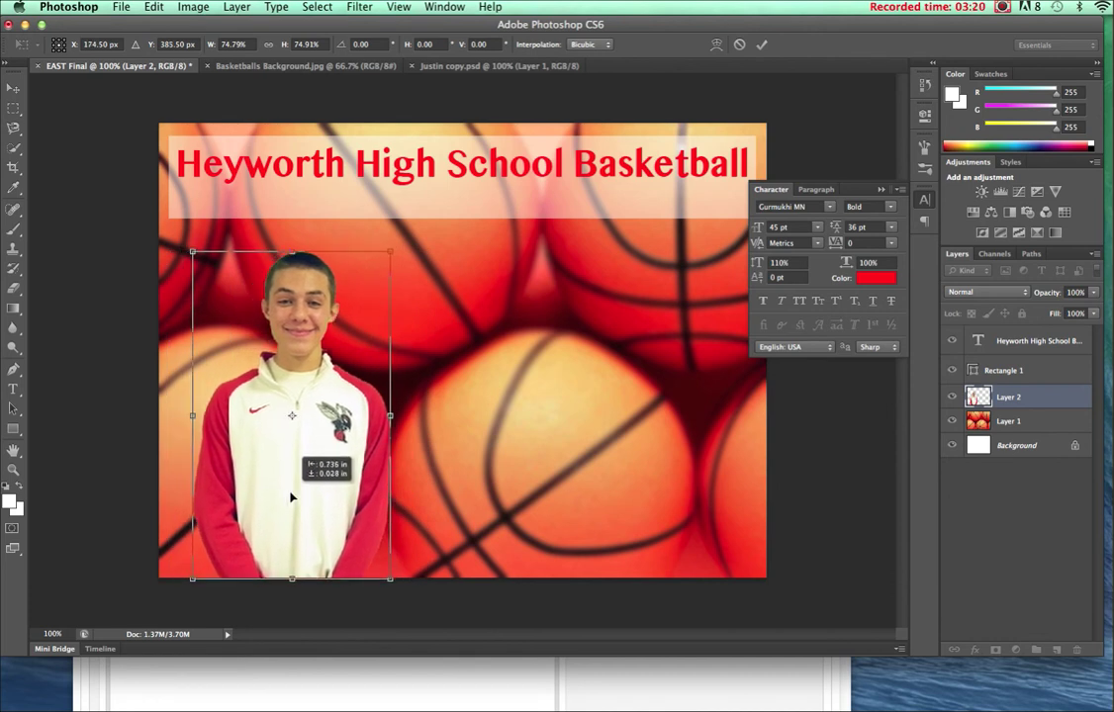
pyautogui.moveTo(291, 497); pyautogui.dragTo(291, 498)
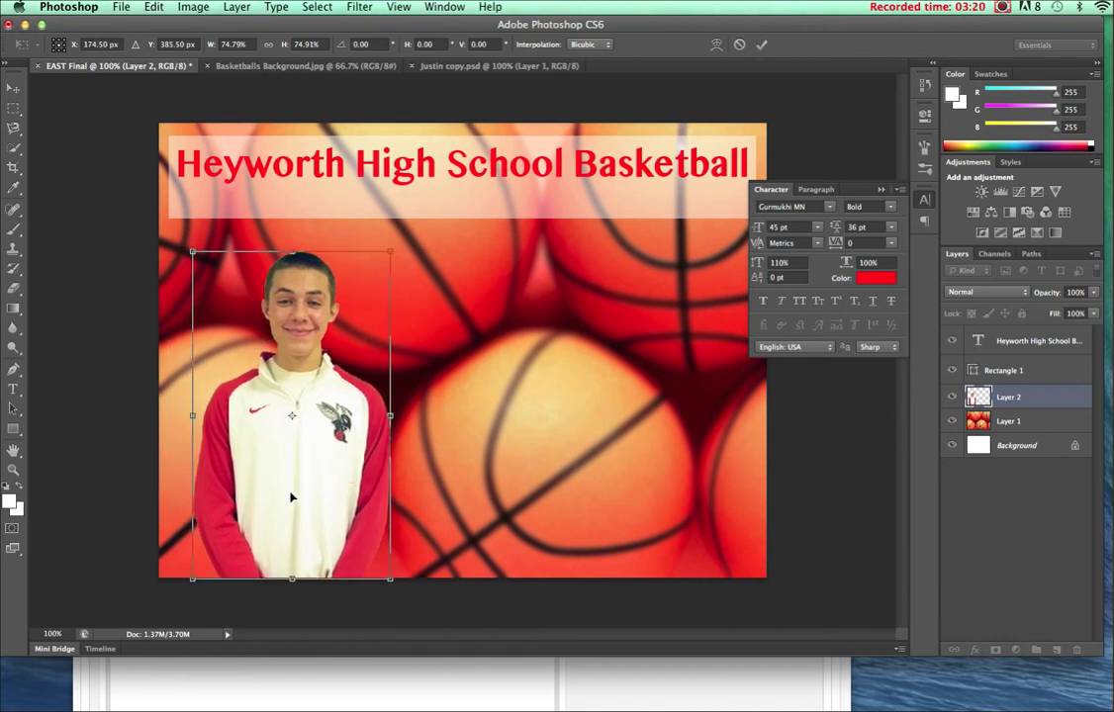
pyautogui.click(15, 94)
pyautogui.click(683, 229)
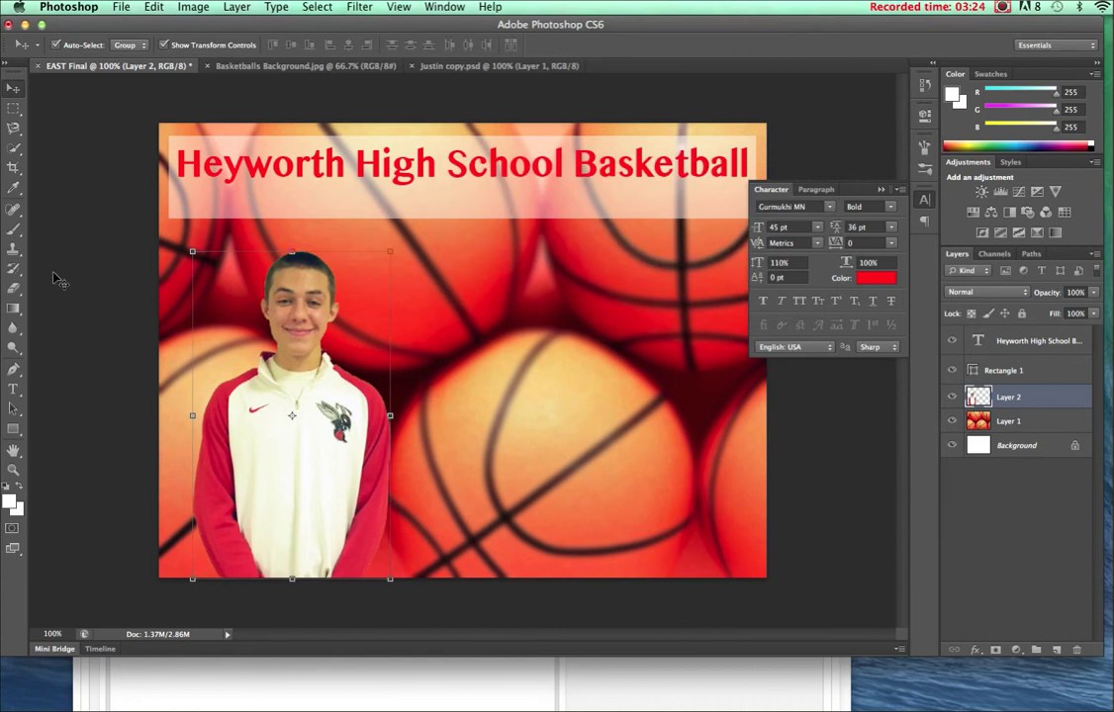
# Draw a 30 pt text box right of the player and type the player's name.
pyautogui.click(13, 389)
pyautogui.moveTo(416, 251); pyautogui.dragTo(736, 428)
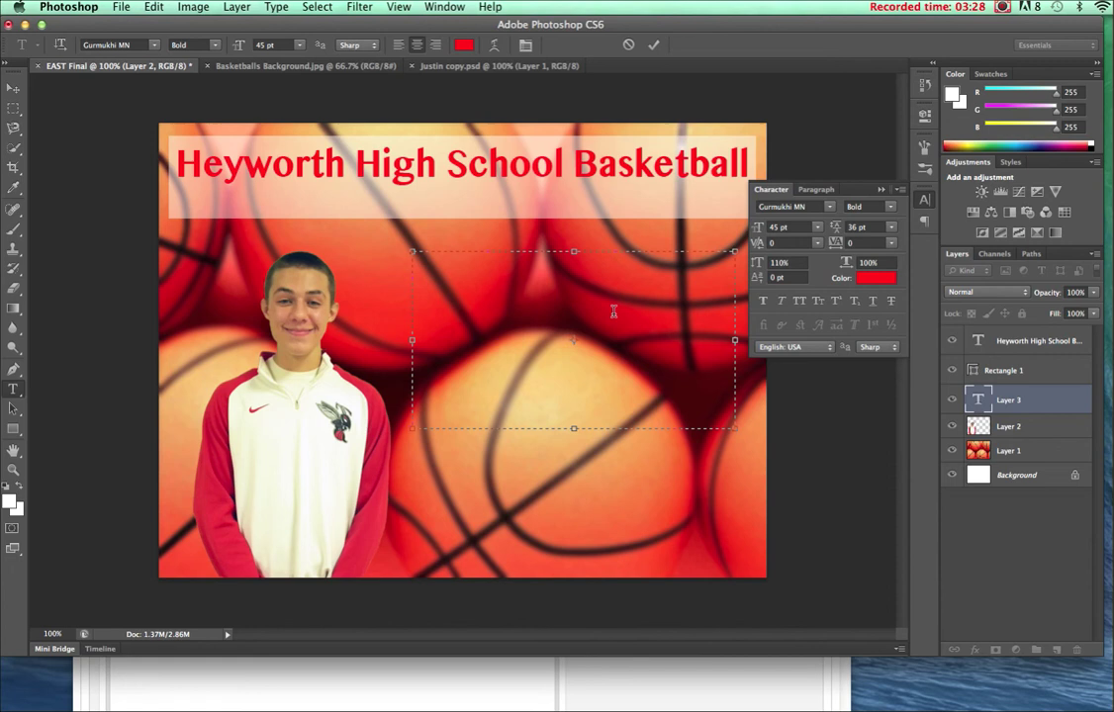
pyautogui.click(300, 46)
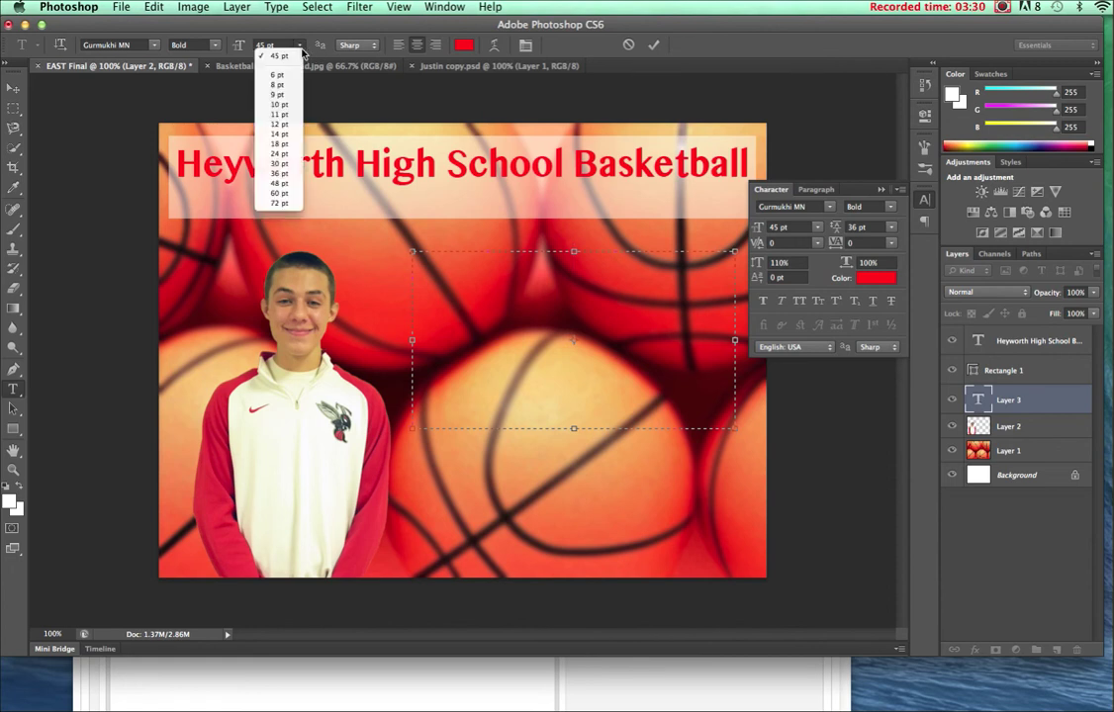
pyautogui.click(284, 164)
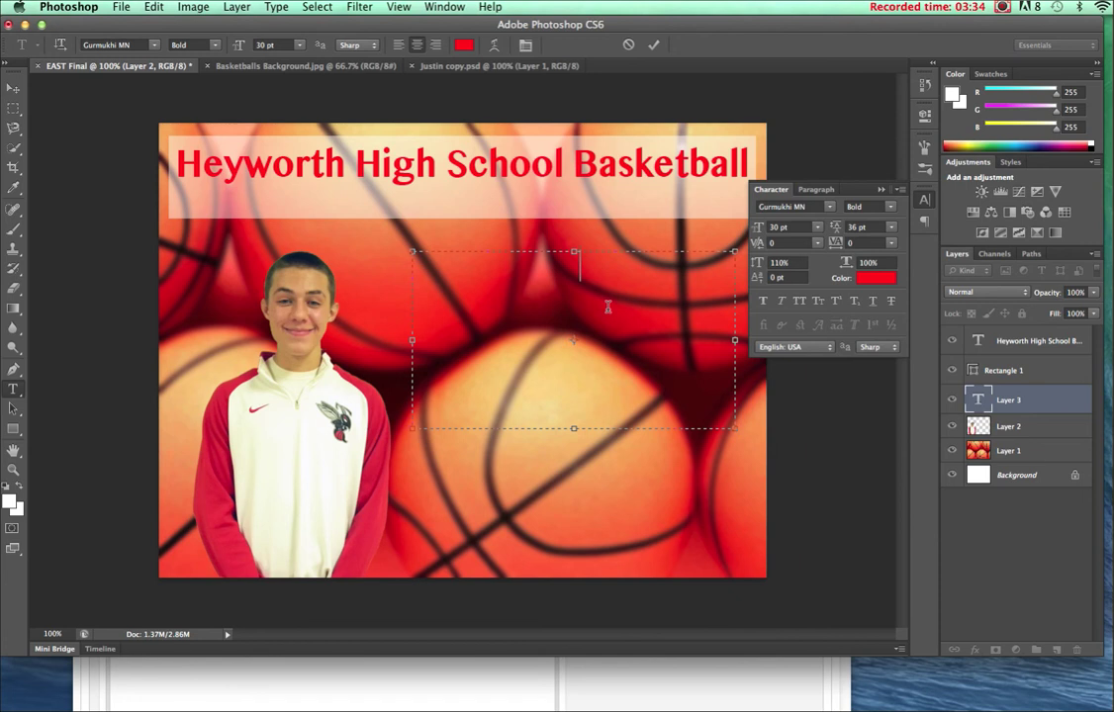
pyautogui.press('Return')
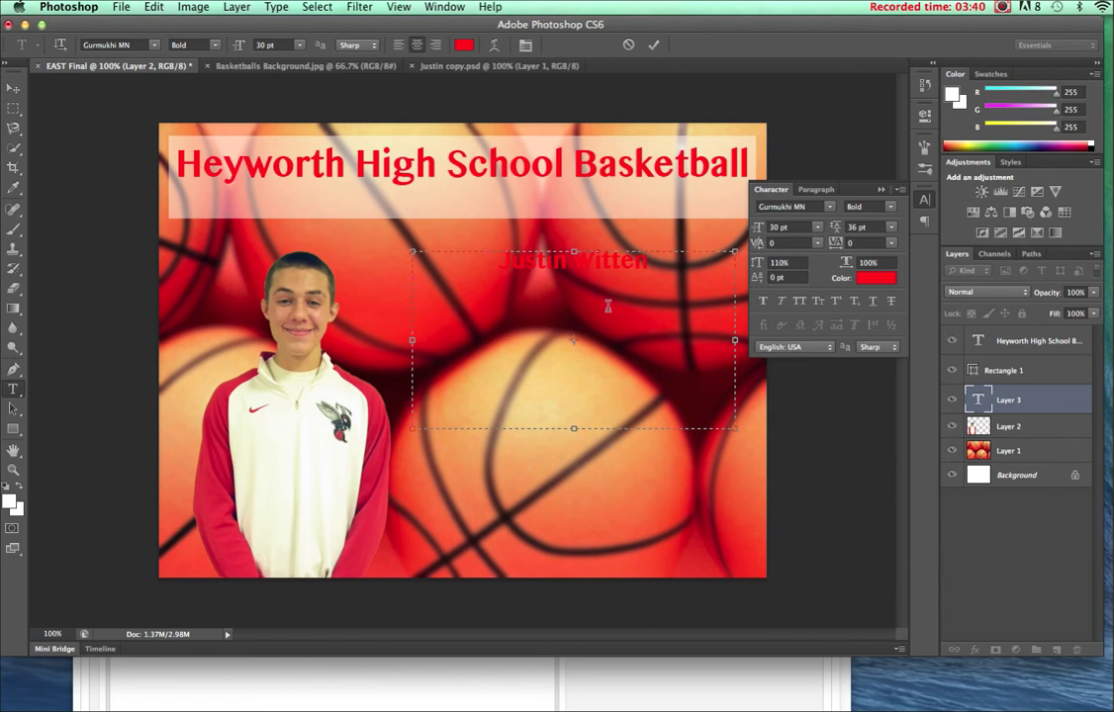
# Add the lines 19 Points, 5 Rebounds, 2 Steals and 1 Block, then select all the text.
pyautogui.write('19 Points')
pyautogui.press('Return')
pyautogui.write('5 Rebounds')
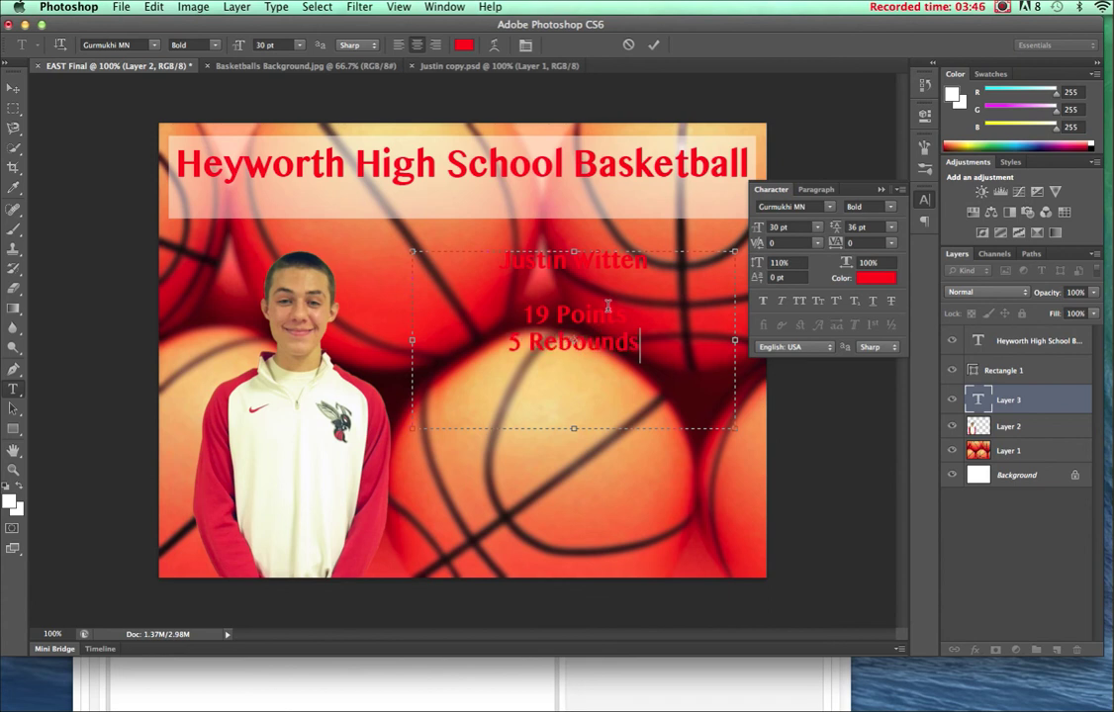
pyautogui.press('Return')
pyautogui.write('4')
pyautogui.press('BackSpace')
pyautogui.write('2 Steals')
pyautogui.press('Return')
pyautogui.write('1')
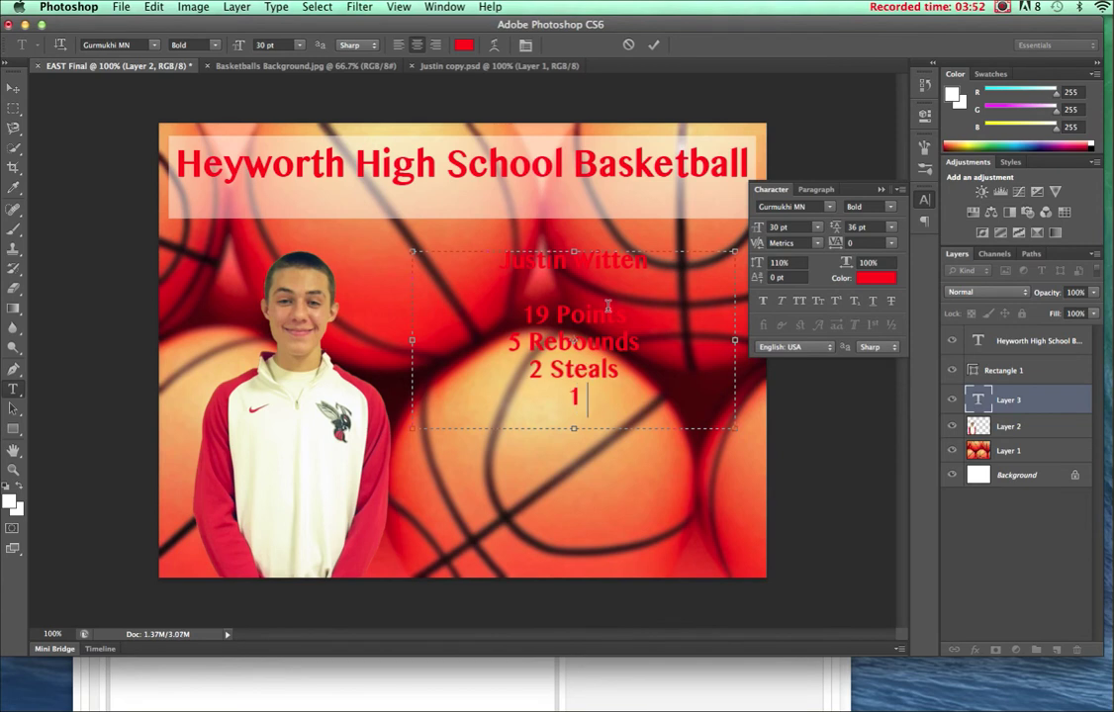
pyautogui.write(' Block')
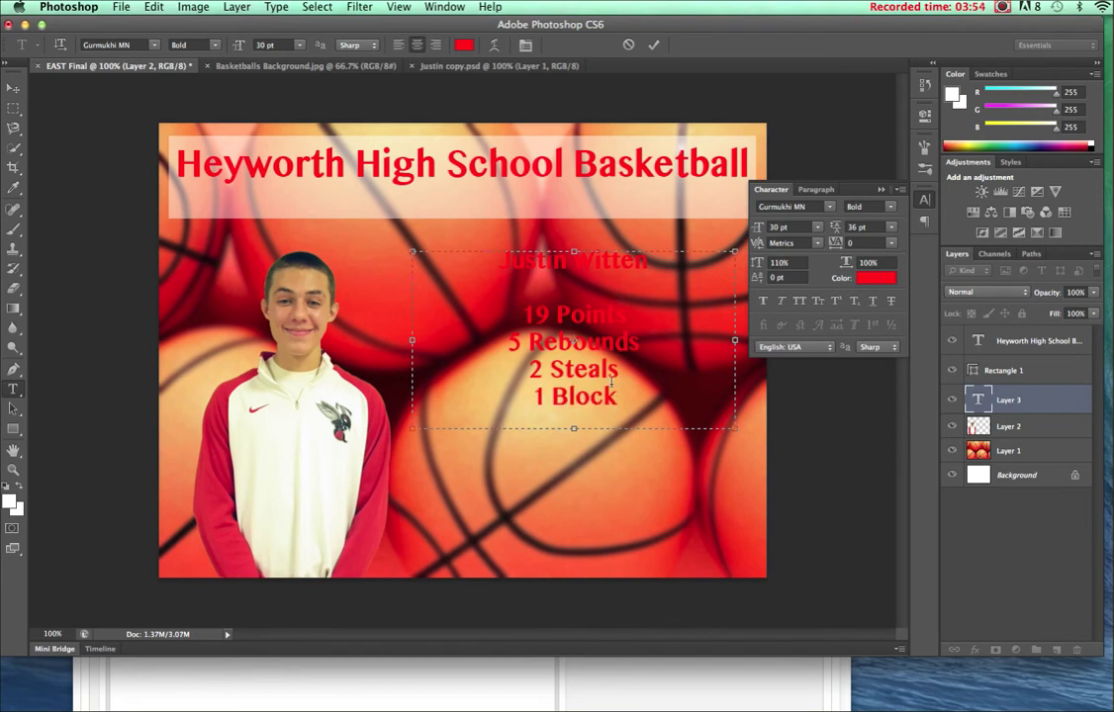
pyautogui.press('super+a')
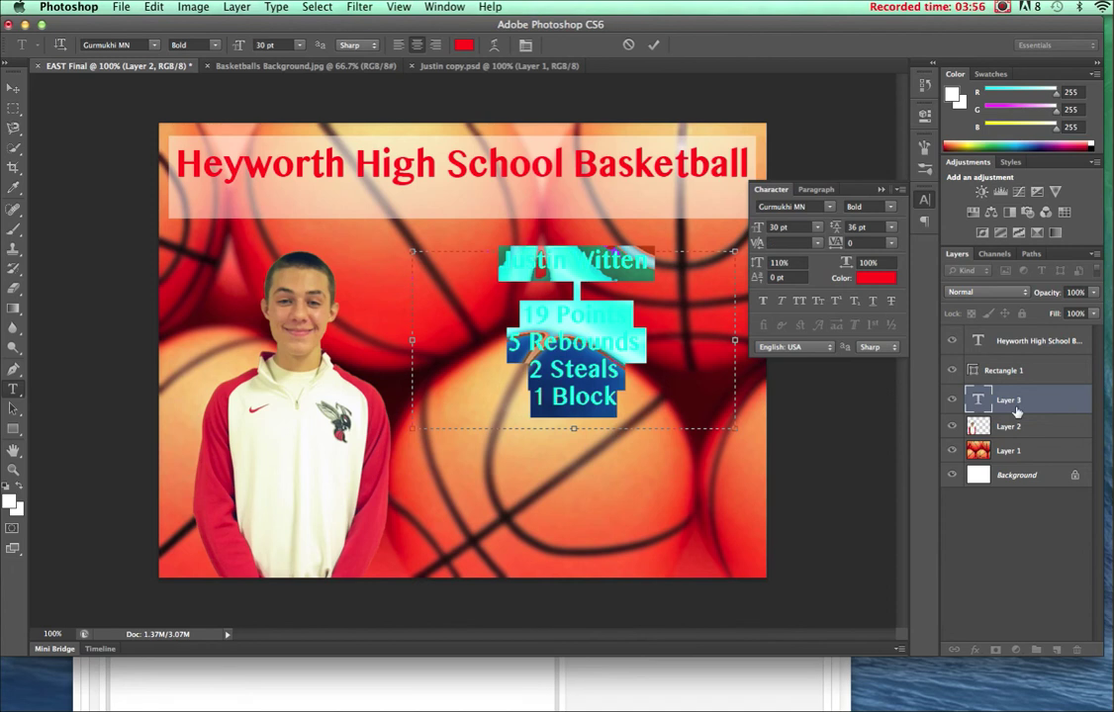
# Outline the red name and stats text with a 3 px black outside stroke, then drag it lower, right of the player.
pyautogui.click(1026, 392)
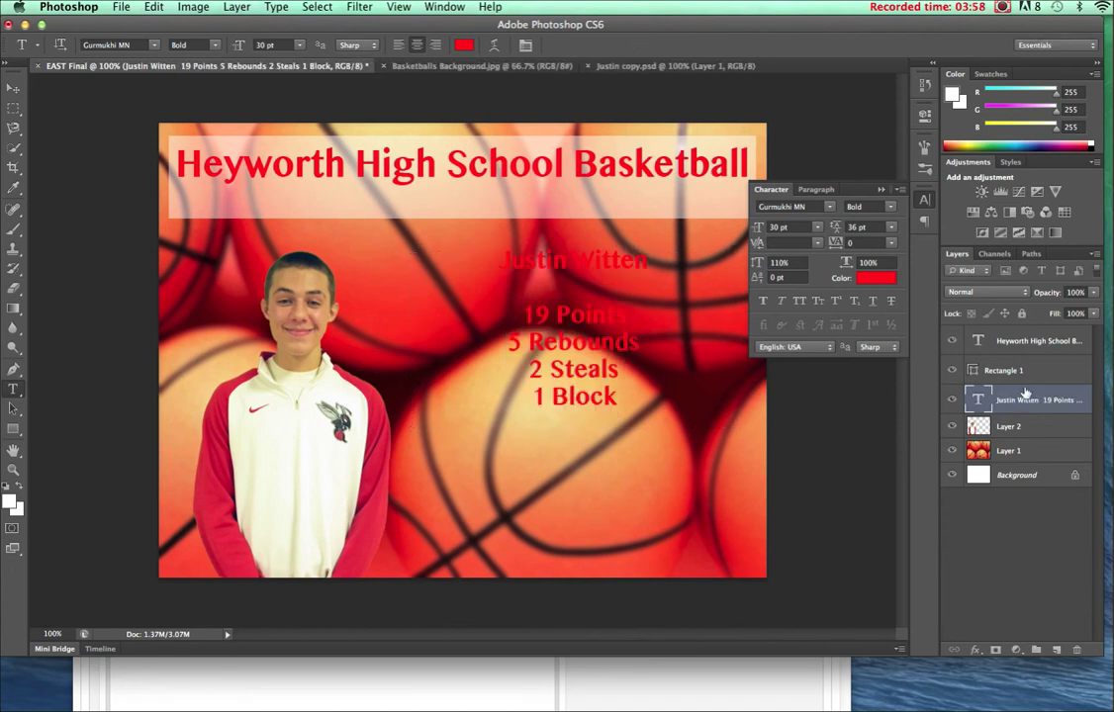
pyautogui.doubleClick(1025, 395)
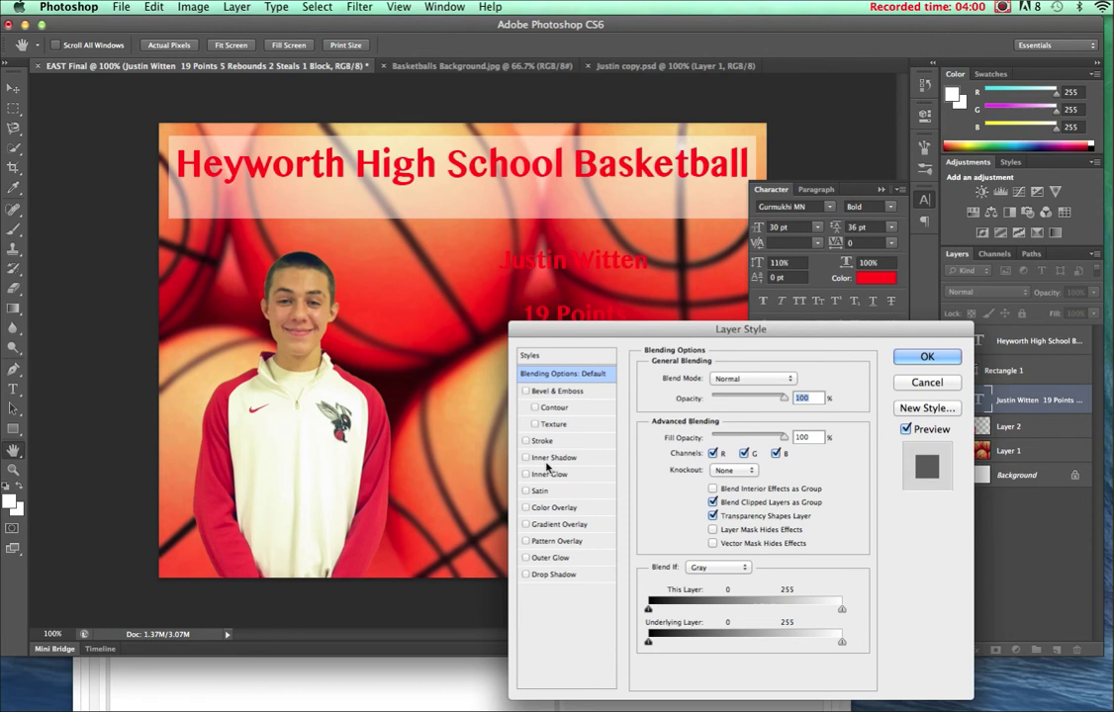
pyautogui.click(526, 440)
pyautogui.click(569, 442)
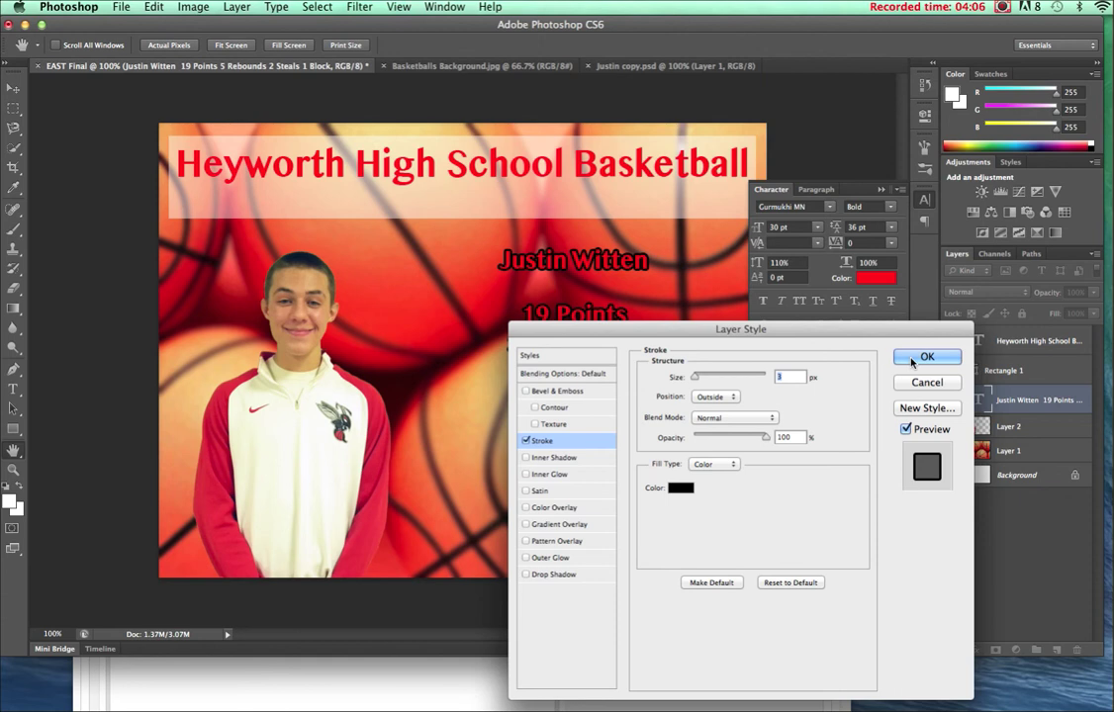
pyautogui.press('Return')
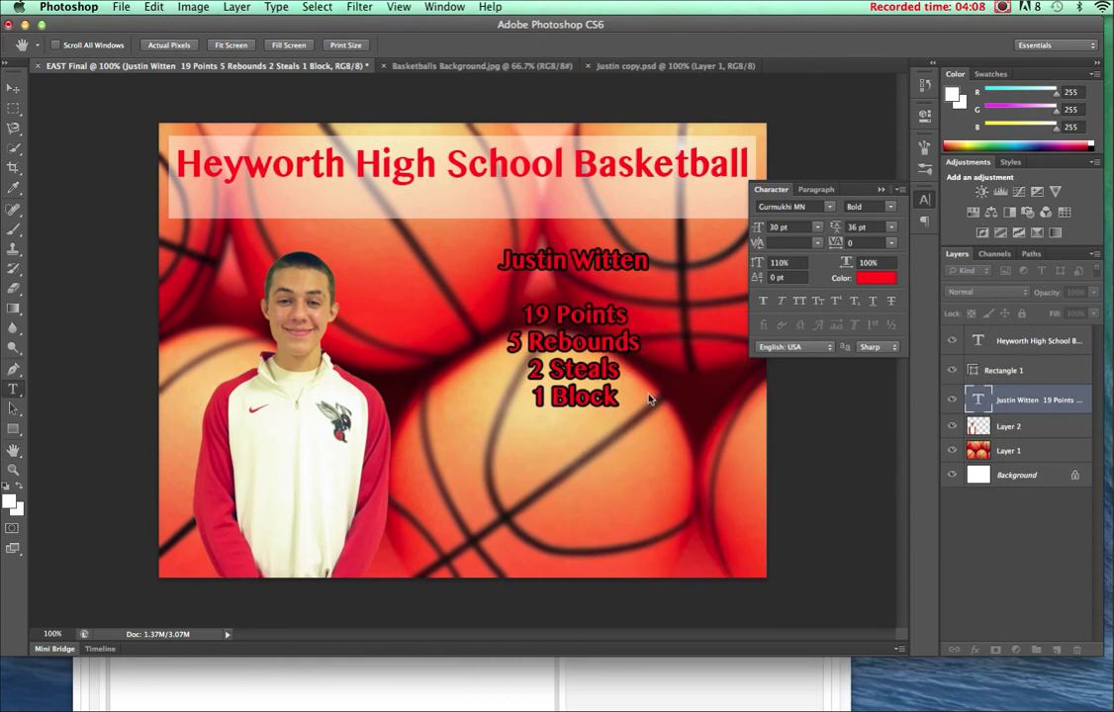
pyautogui.click(13, 88)
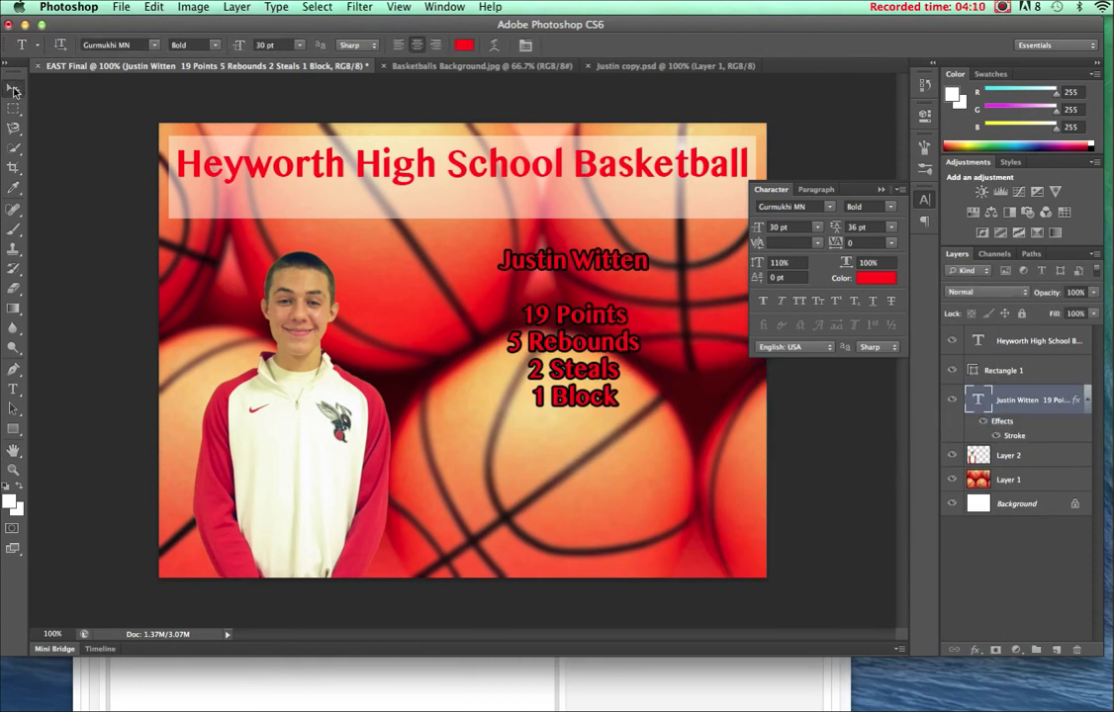
pyautogui.moveTo(598, 311); pyautogui.dragTo(569, 451)
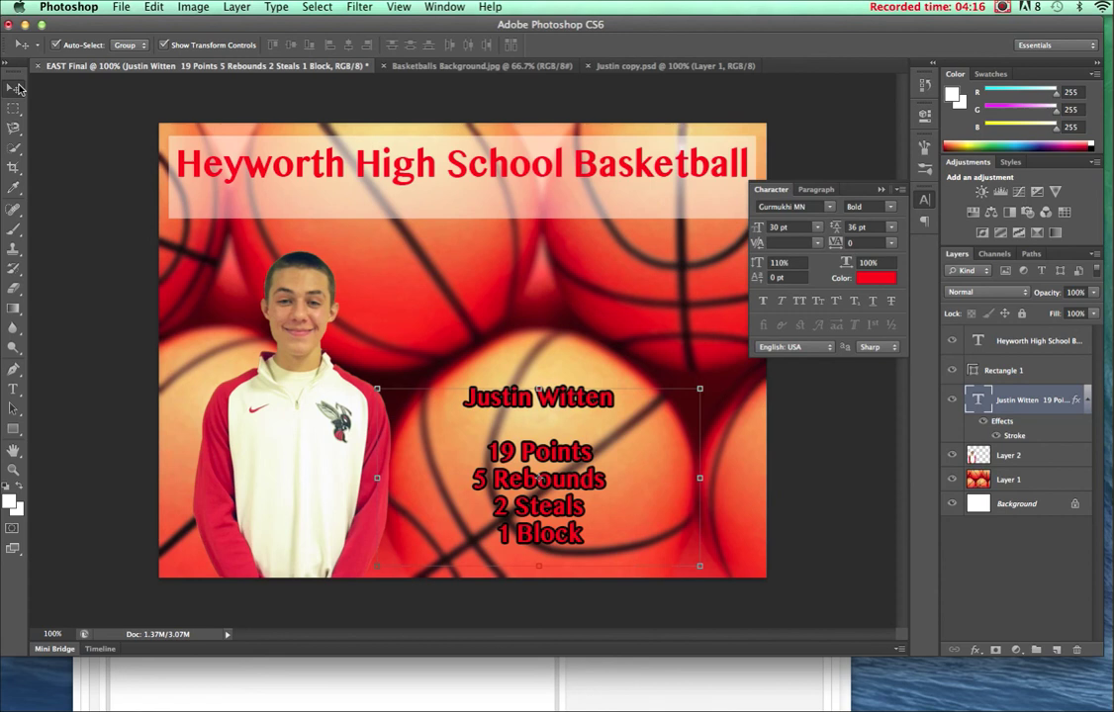
# Save the scorecard with Save As in JPEG format as EAST Final.jpg, accepting the default JPEG options.
pyautogui.click(509, 338)
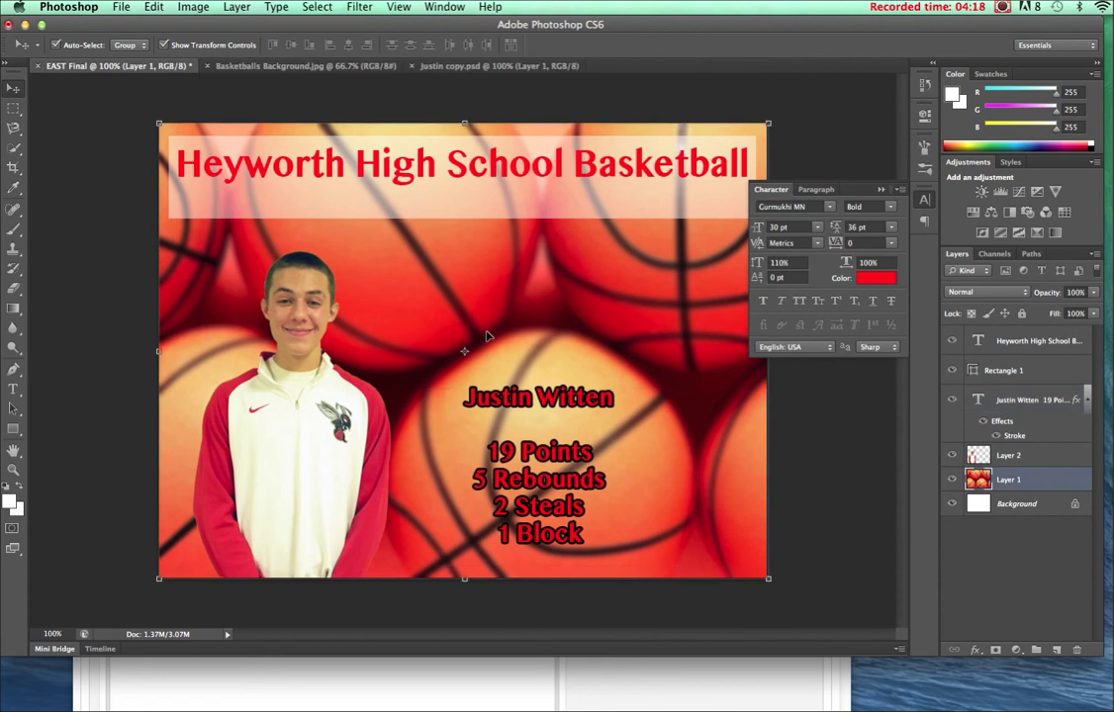
pyautogui.click(123, 8)
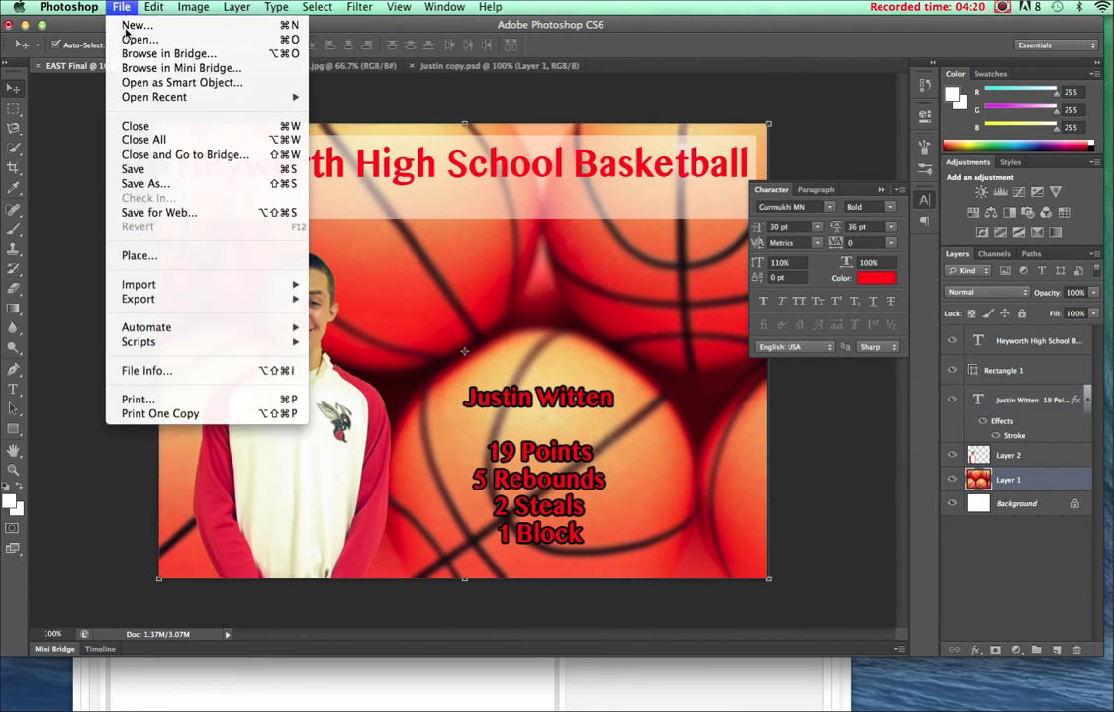
pyautogui.click(135, 171)
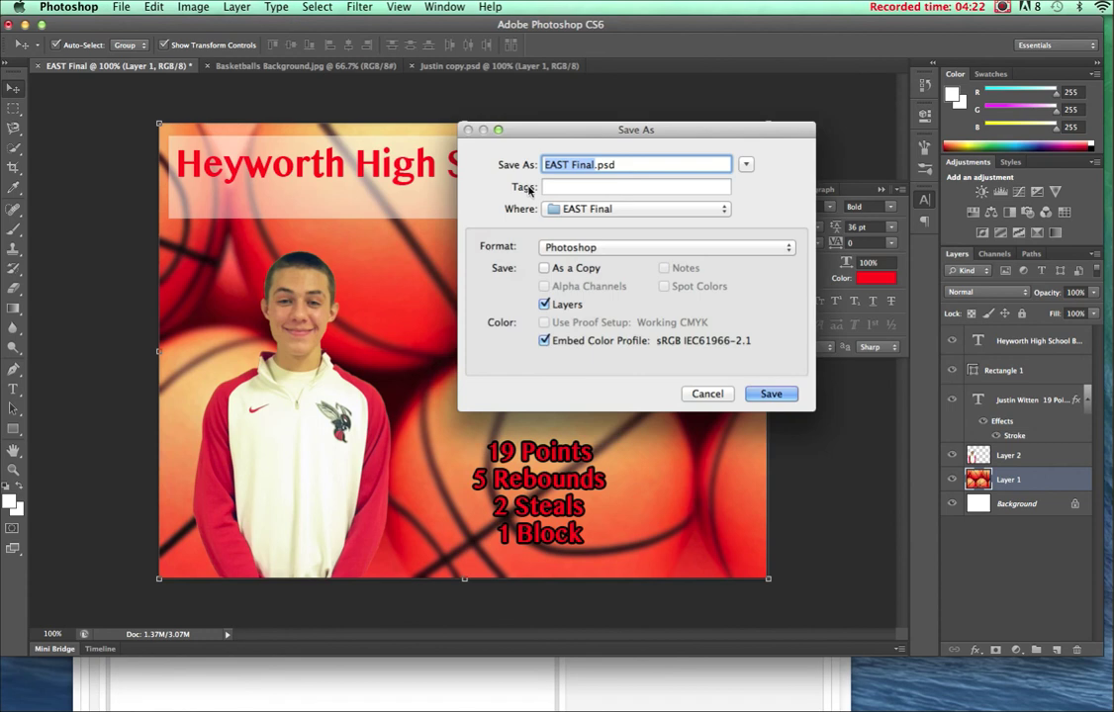
pyautogui.click(659, 252)
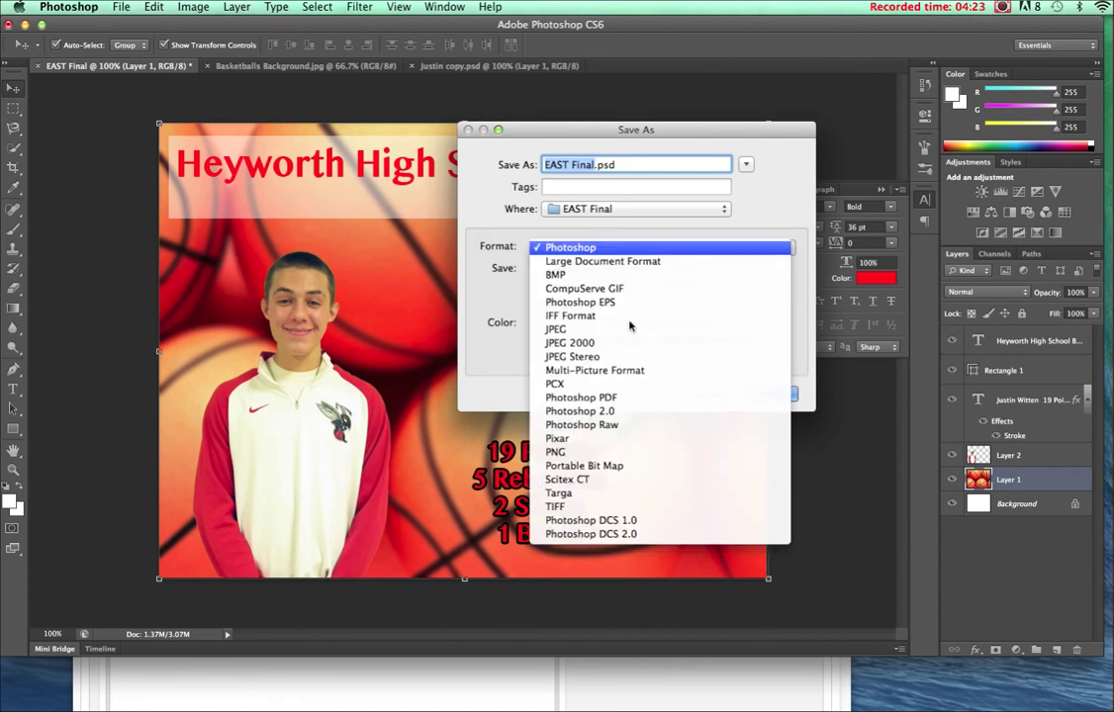
pyautogui.click(563, 329)
pyautogui.press('Return')
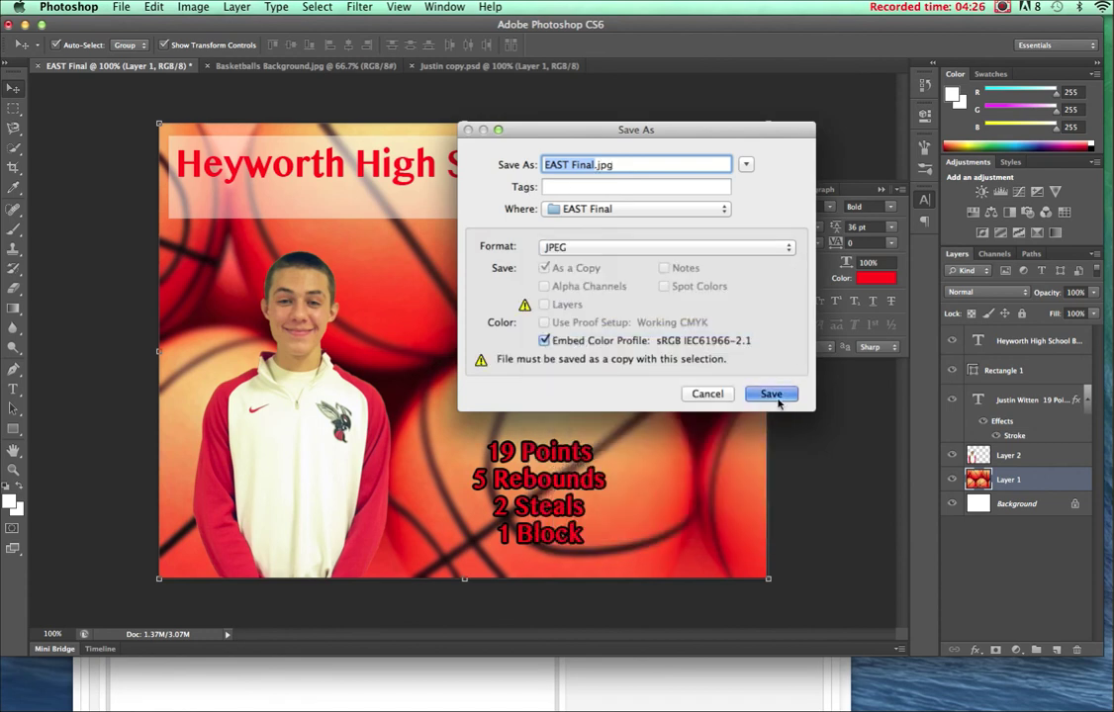
pyautogui.click(723, 262)
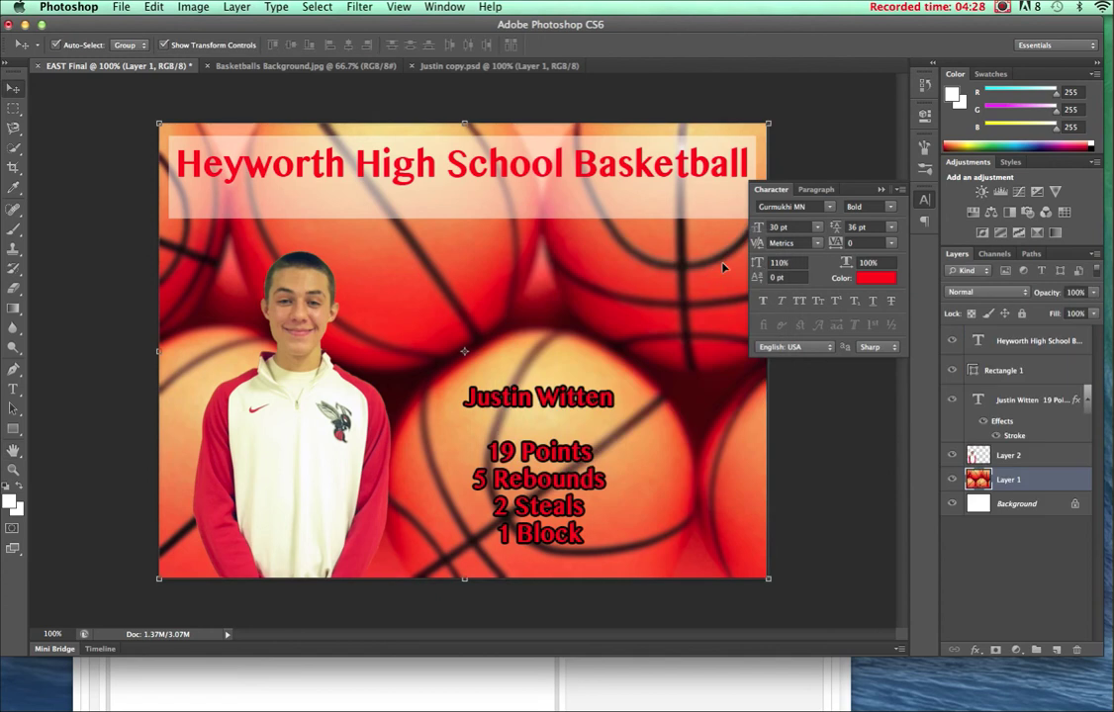
# In the Joomla Add Item page, title the item with the player's name plus 'Stats' and choose Latest News as its category.
pyautogui.click(325, 680)
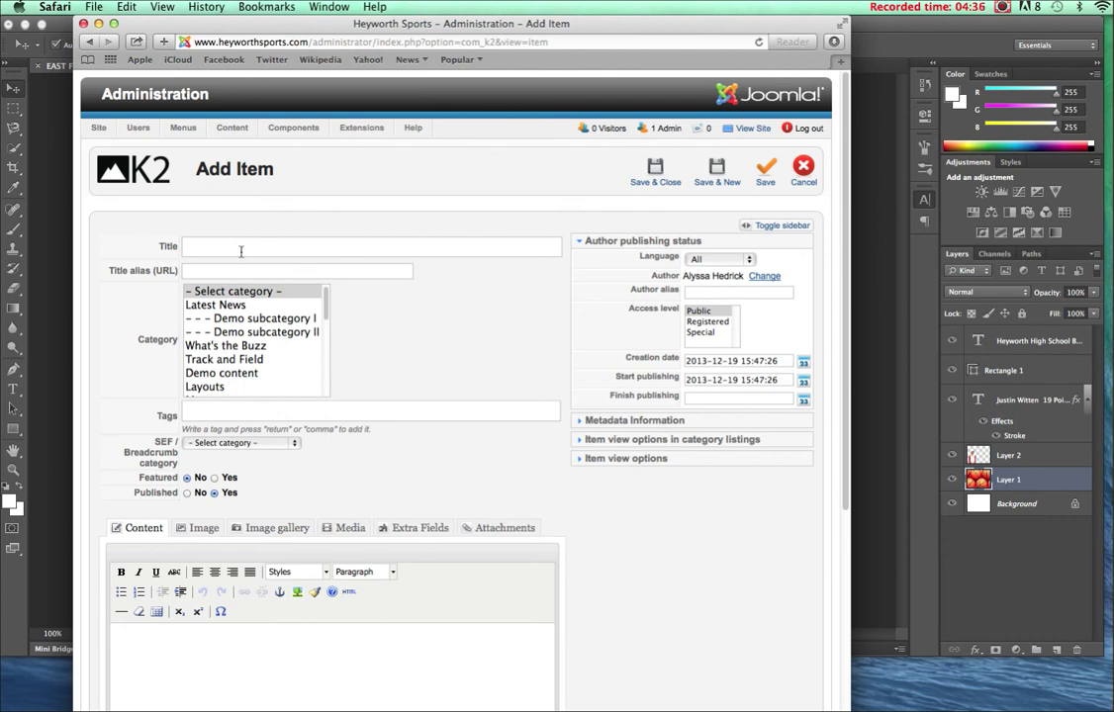
pyautogui.write("'s Stats")
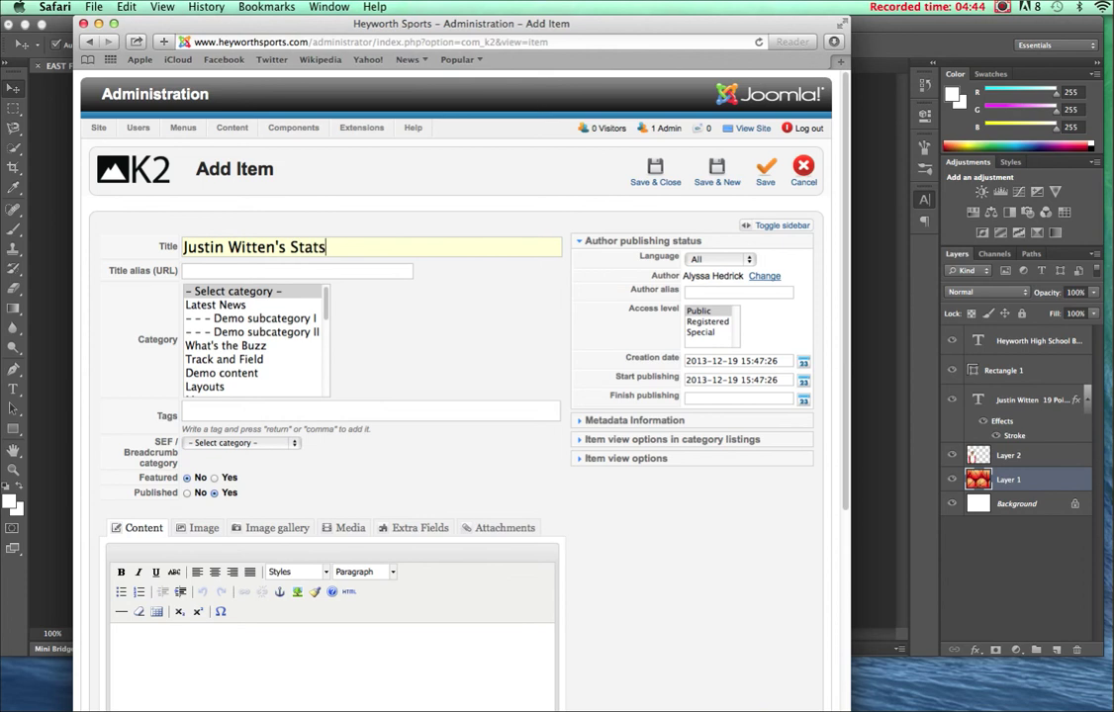
pyautogui.click(206, 307)
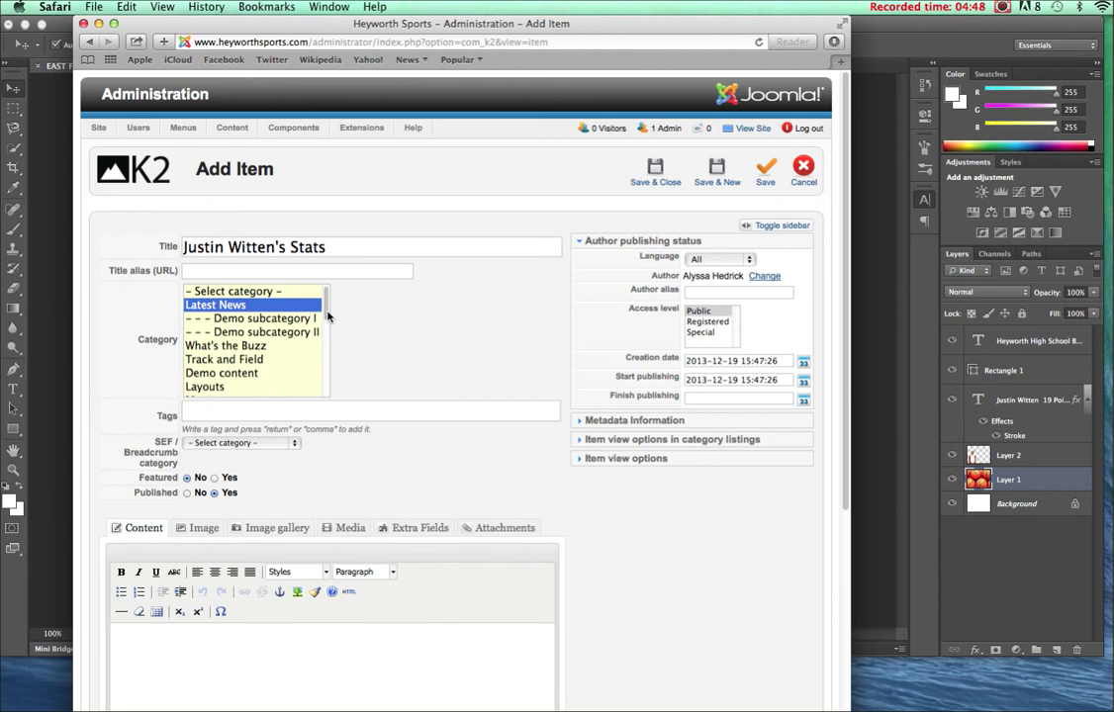
pyautogui.moveTo(328, 319); pyautogui.dragTo(326, 343)
pyautogui.scroll(-2, 328, 336)
pyautogui.scroll(5, 329, 324)
# On the Image tab, choose EAST Final.jpg from Desktop > EAST Final as the item image.
pyautogui.click(201, 528)
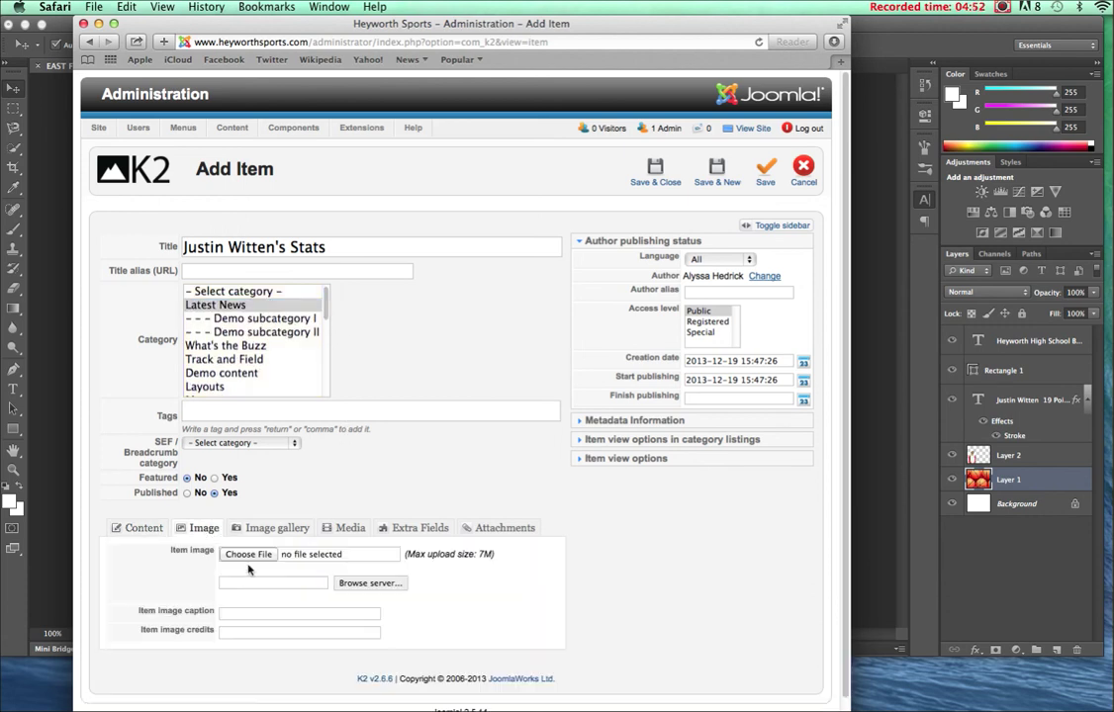
pyautogui.click(249, 554)
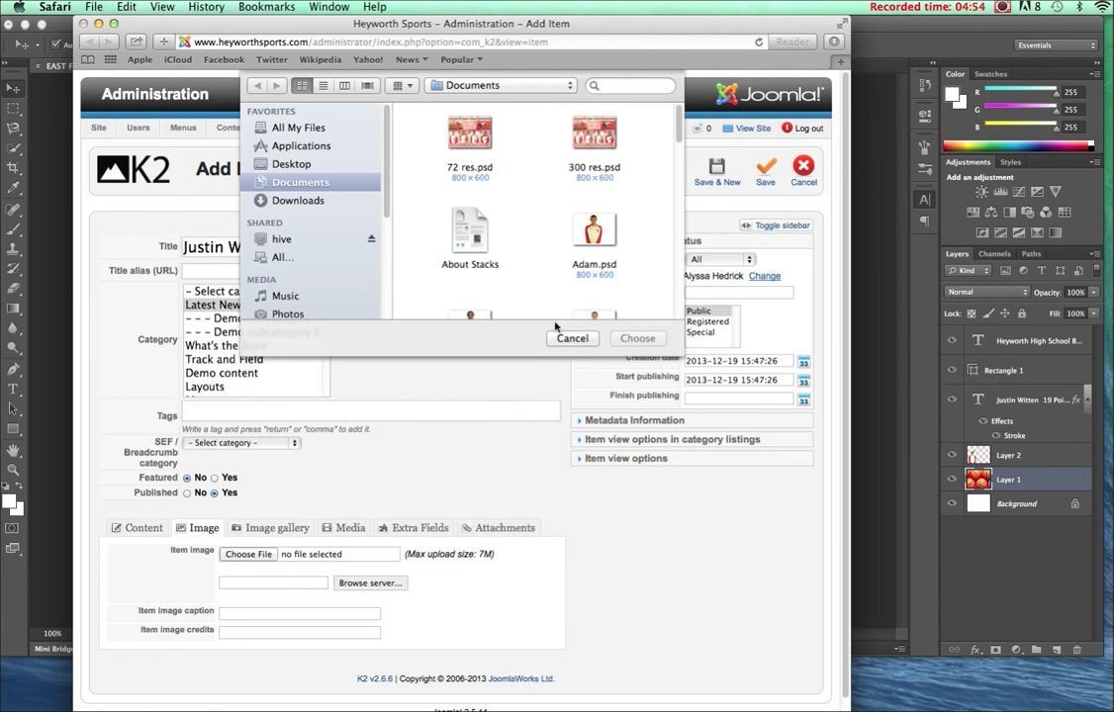
pyautogui.click(293, 166)
pyautogui.click(482, 232)
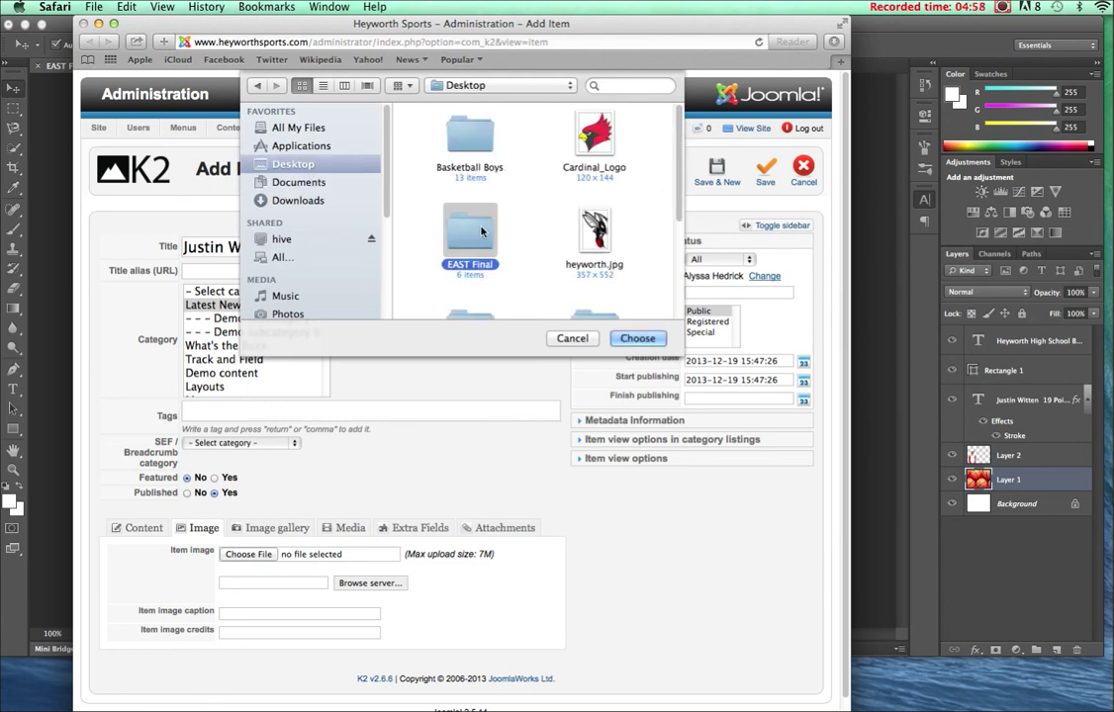
pyautogui.doubleClick(482, 231)
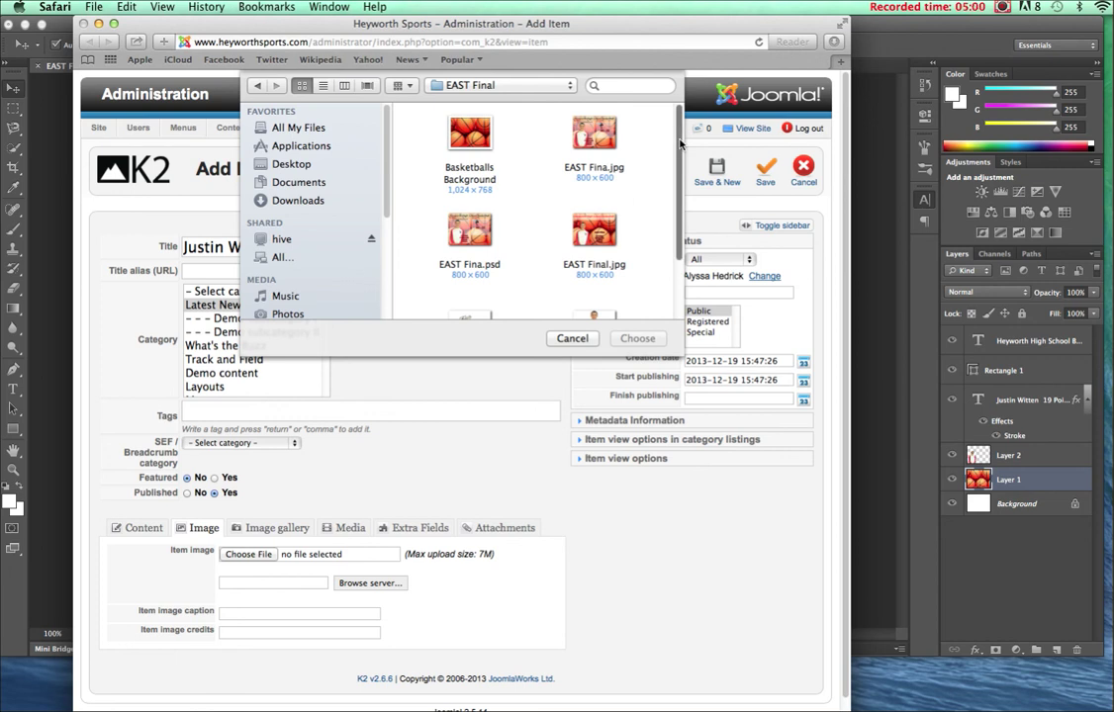
pyautogui.scroll(-3, 679, 145)
pyautogui.click(592, 151)
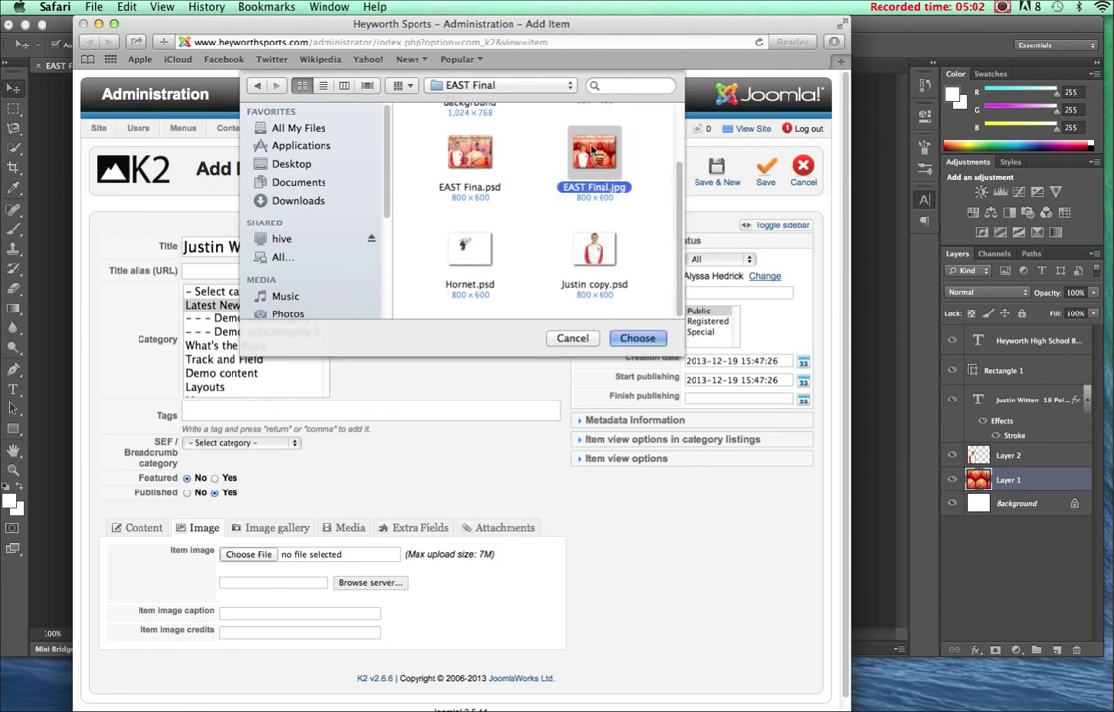
pyautogui.doubleClick(591, 150)
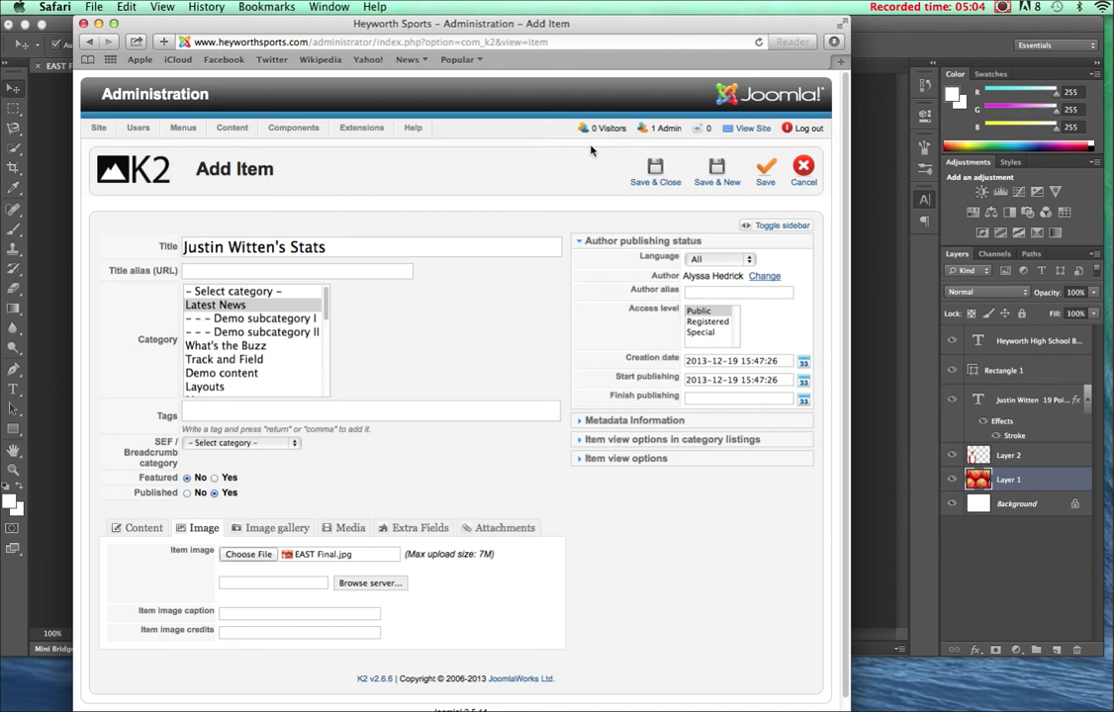